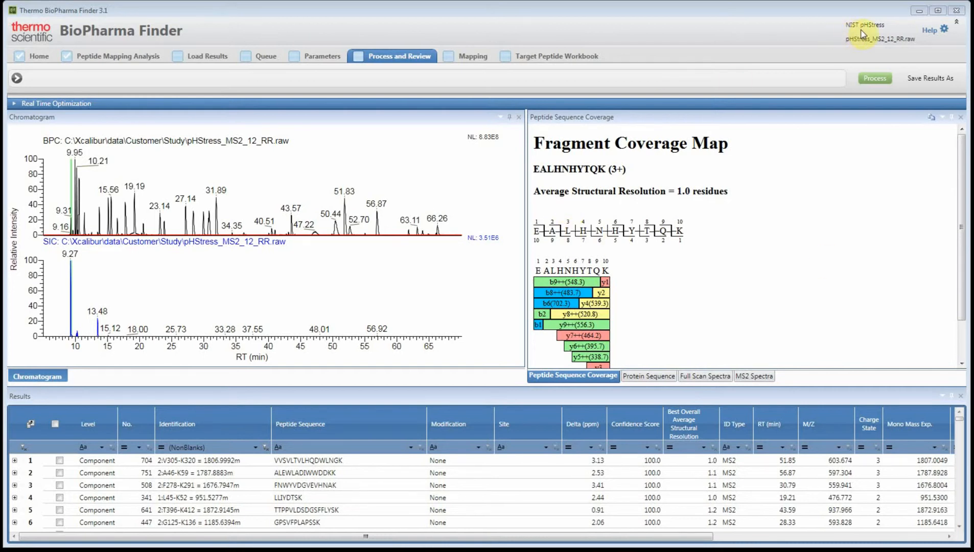
Open the Modification Summary for the pHStress_MS2_12_RR peptide mapping results
left_click(716, 13)
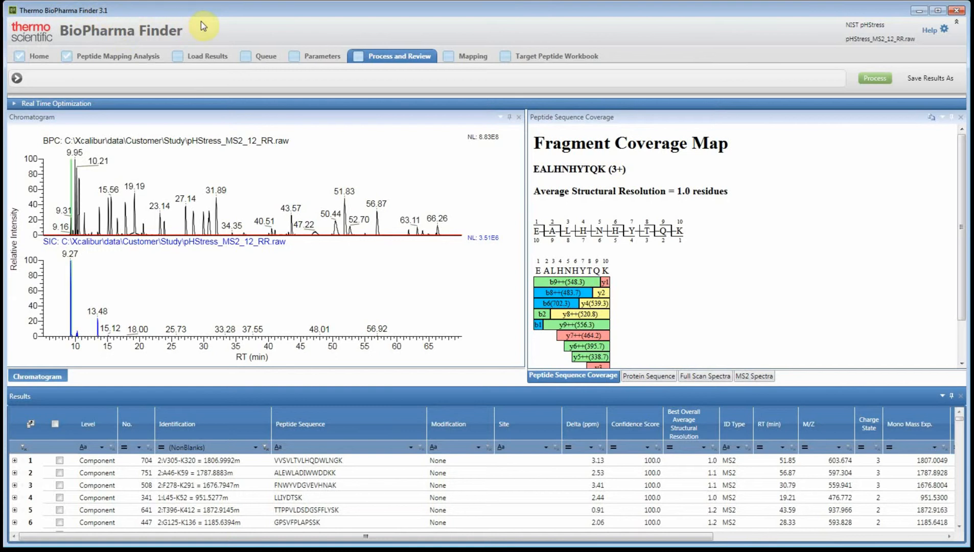
left_click(466, 61)
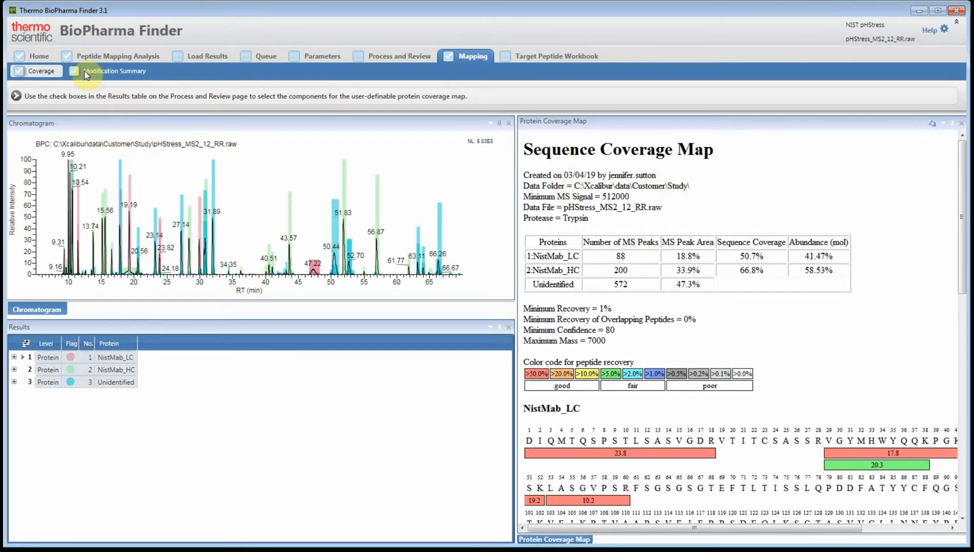
left_click(104, 75)
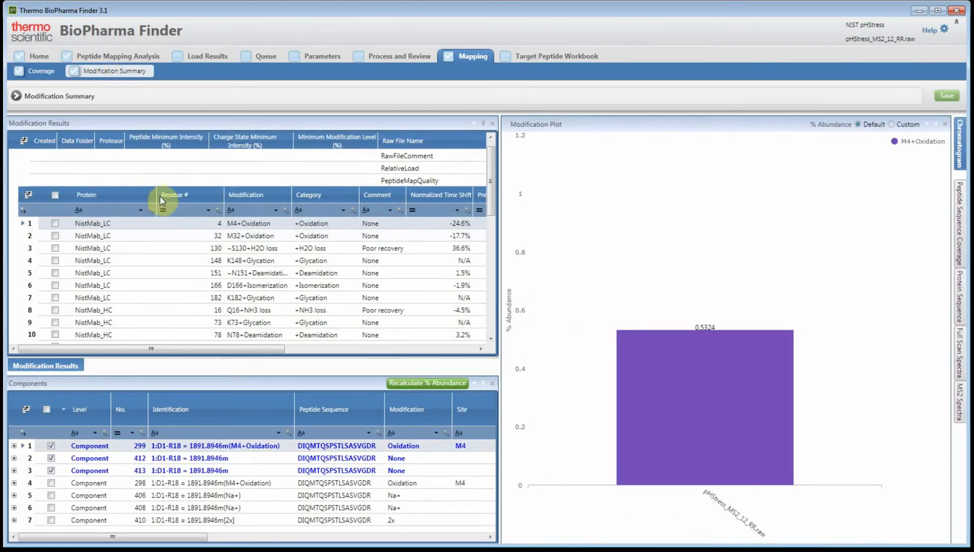
Narrow the Protein column and widen the Modification Results pane, viewing the table across to its abundance column
left_click_drag(156, 196, 118, 198)
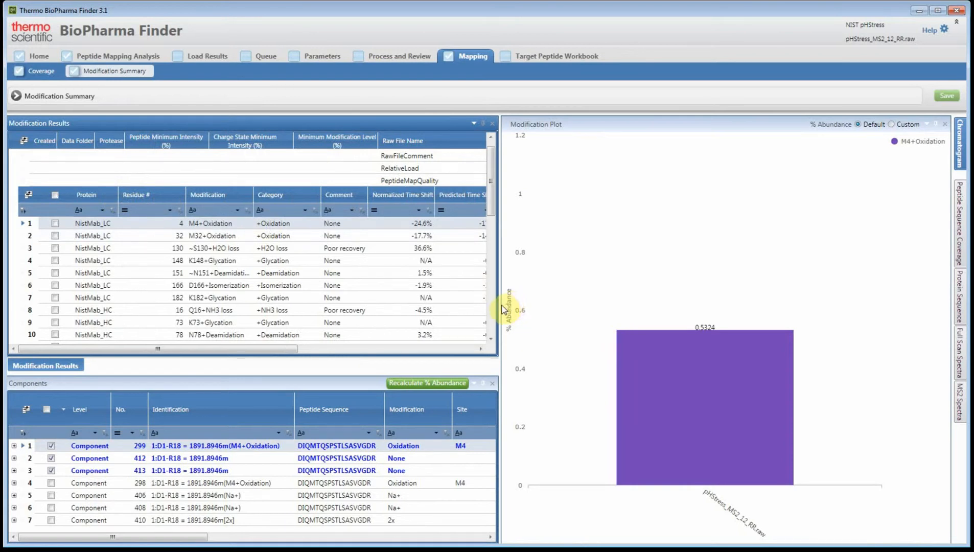
left_click_drag(499, 305, 602, 305)
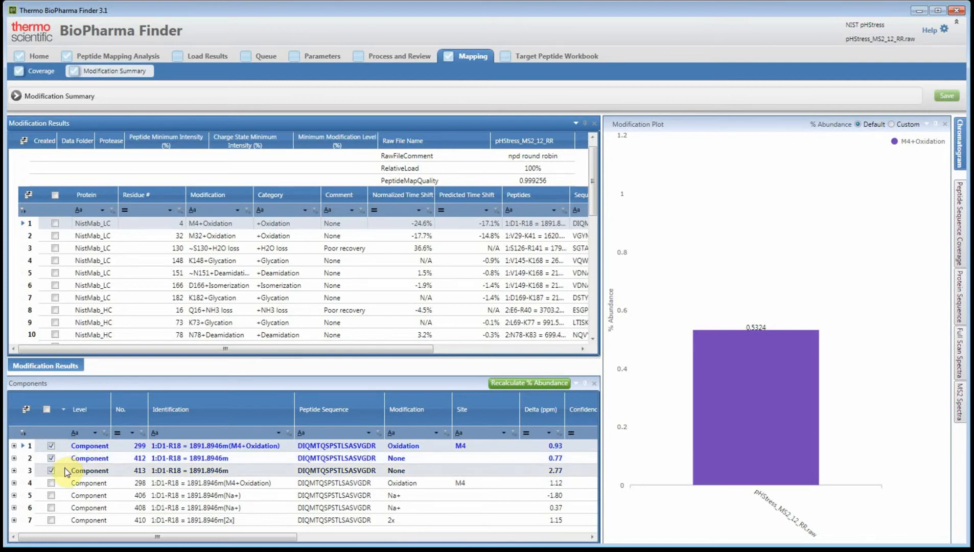
left_click_drag(220, 349, 384, 359)
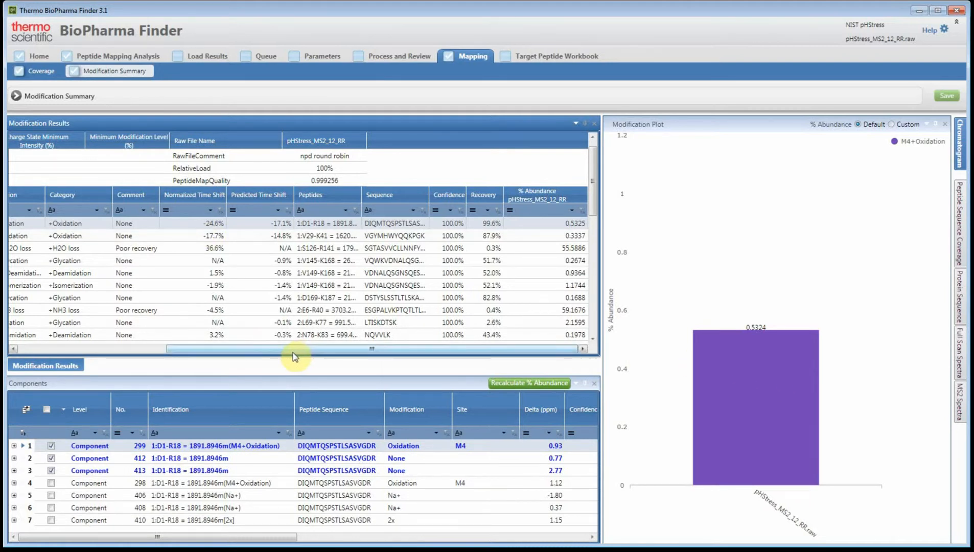
left_click_drag(293, 352, 124, 346)
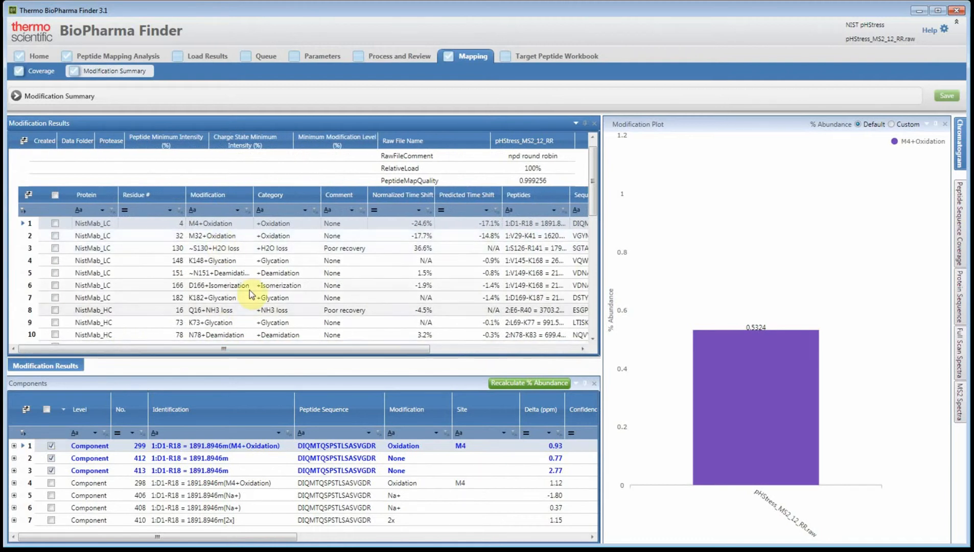
For the N300+A1G0F modification, exclude the A1Sg1F and Unglycosylated components and recalculate the % abundance
scroll(250, 290, "down", 5)
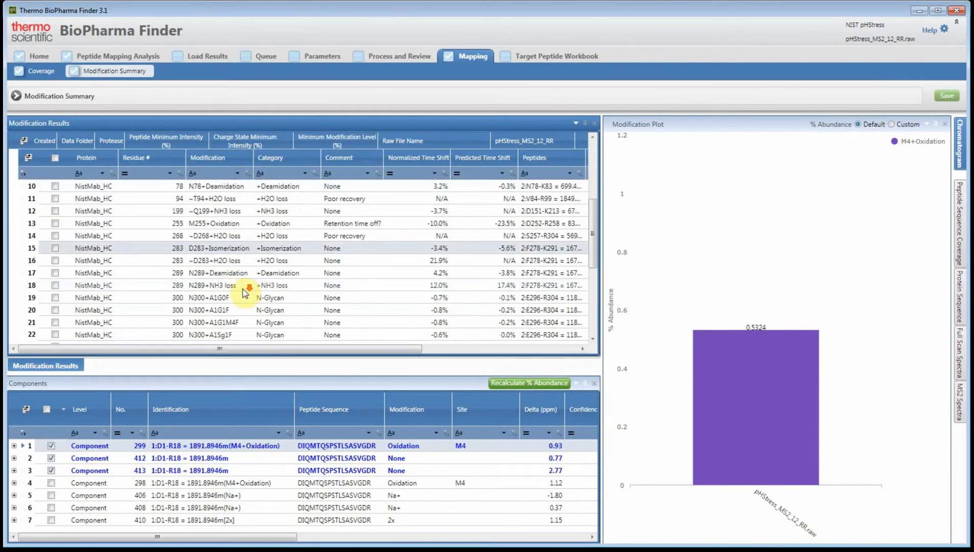
left_click(184, 297)
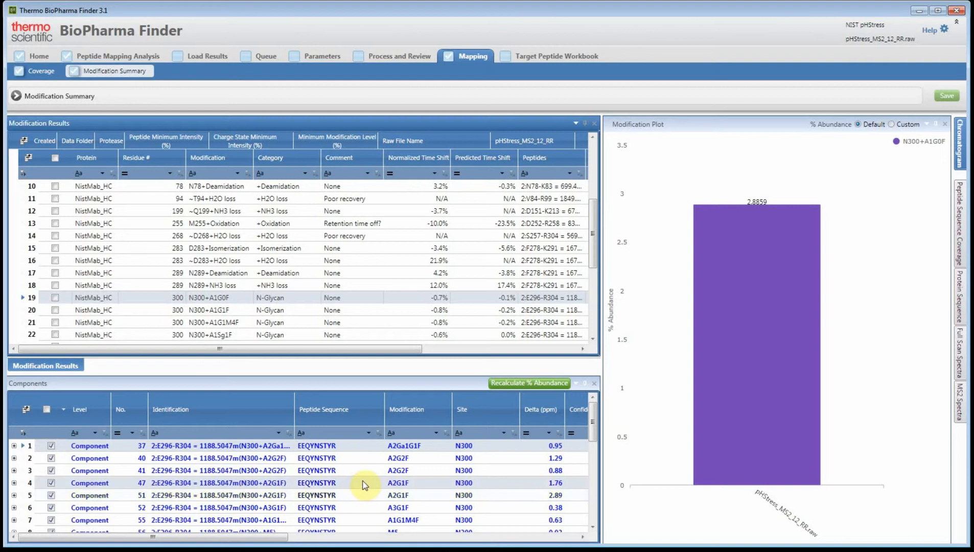
scroll(349, 483, "down", 3)
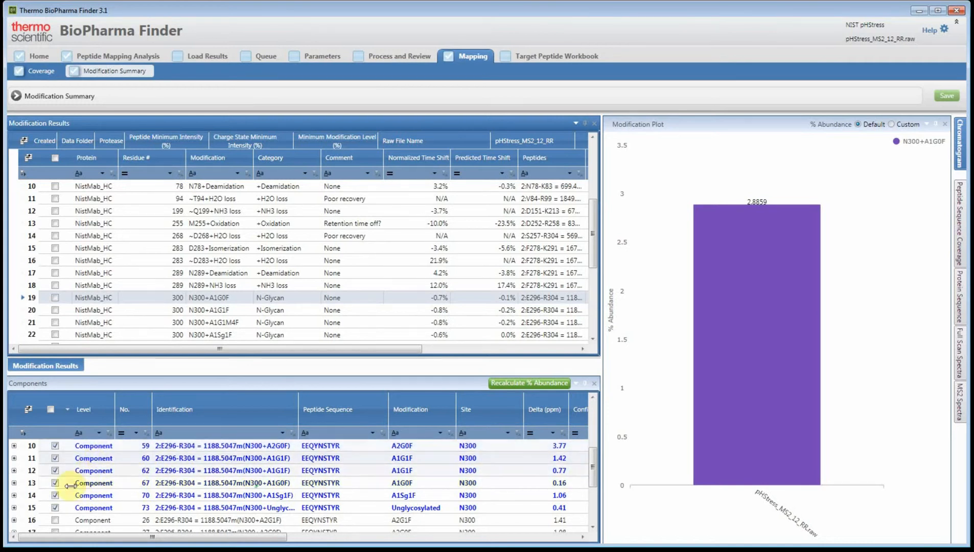
left_click(55, 495)
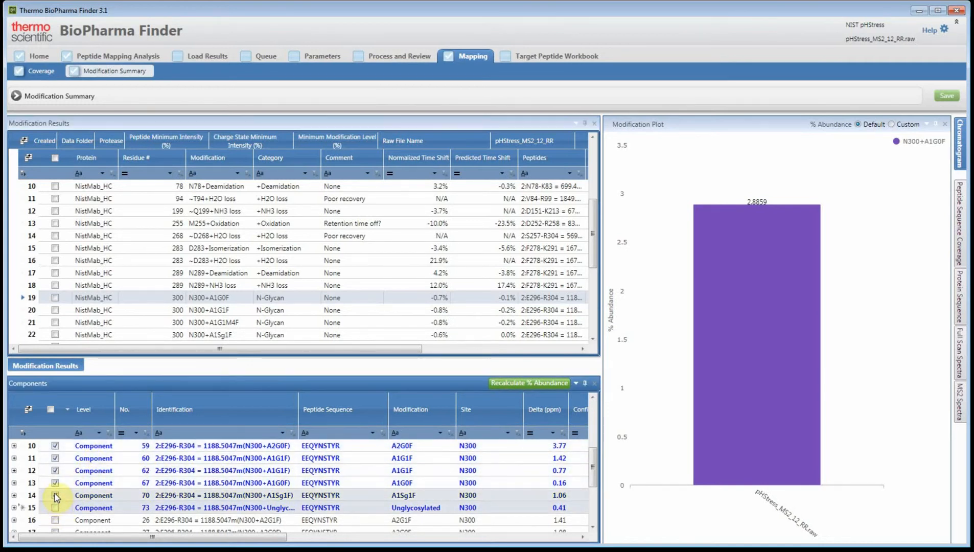
left_click(520, 388)
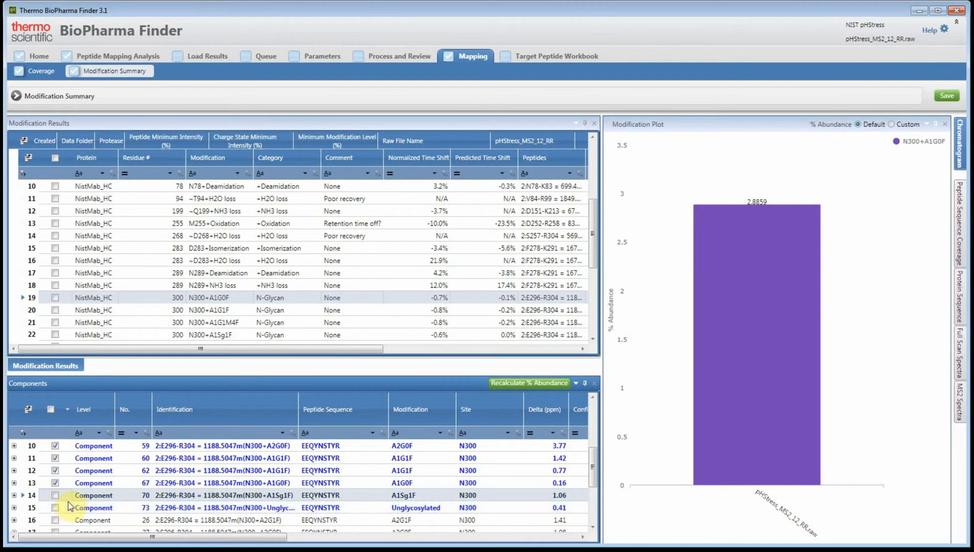
Bring the customized % abundance column into view and switch the modification plot to custom values
left_click_drag(234, 348, 439, 356)
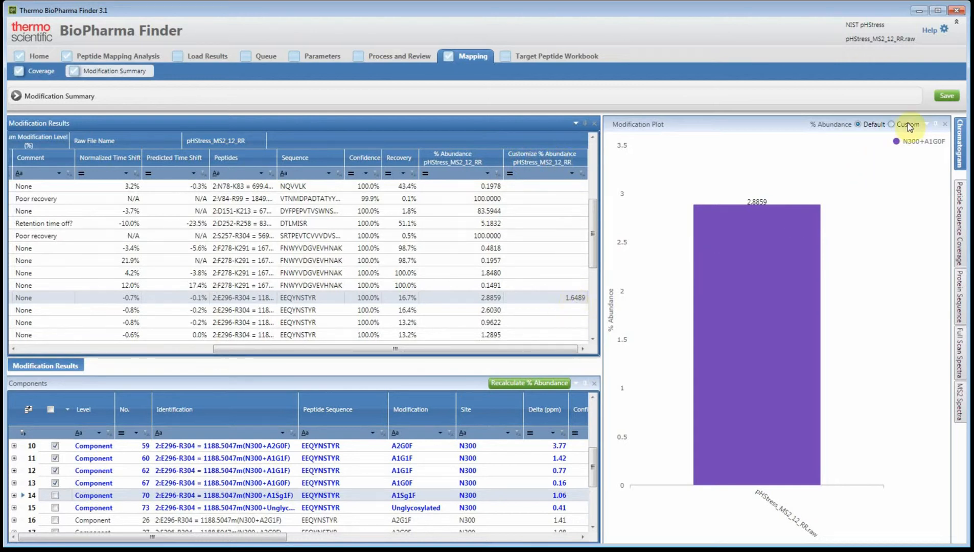
left_click(894, 124)
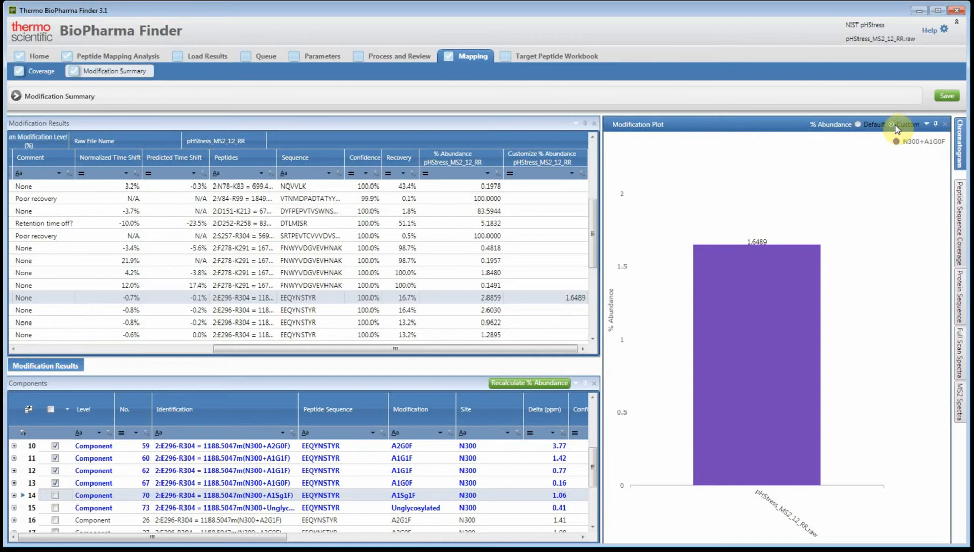
left_click(946, 97)
Enlarge the Components pane upward and include the N300 A1Sg1F and Unglycosylated components again
left_click_drag(288, 350, 104, 352)
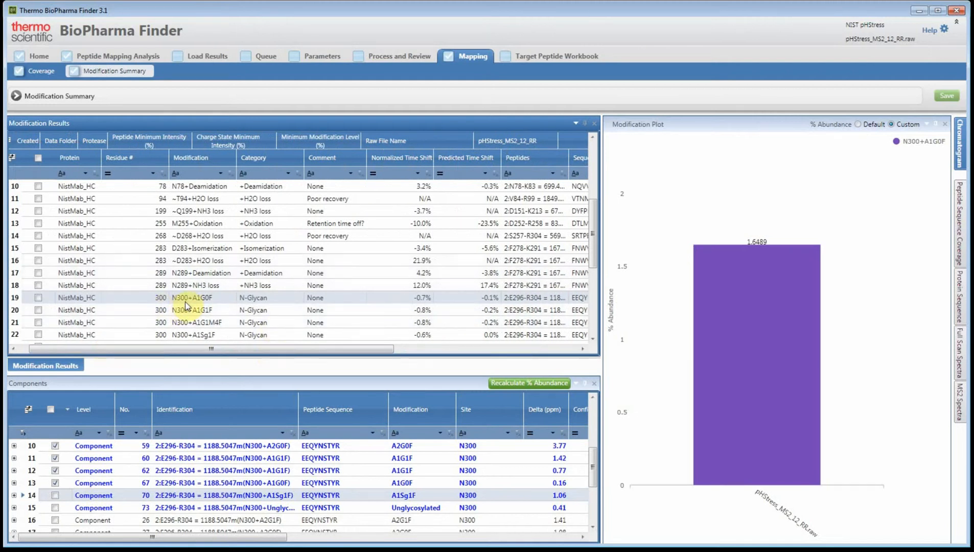
left_click(194, 457)
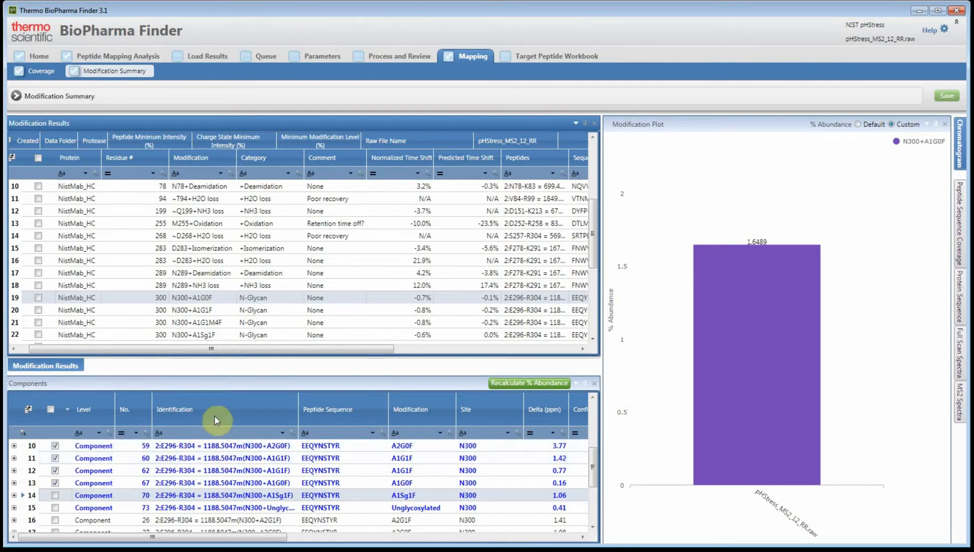
left_click(259, 380)
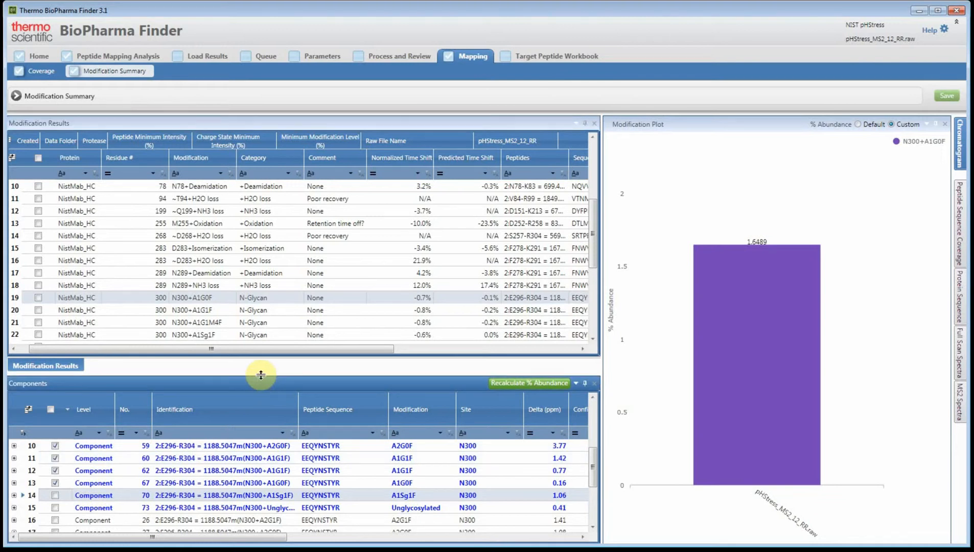
left_click_drag(260, 374, 263, 354)
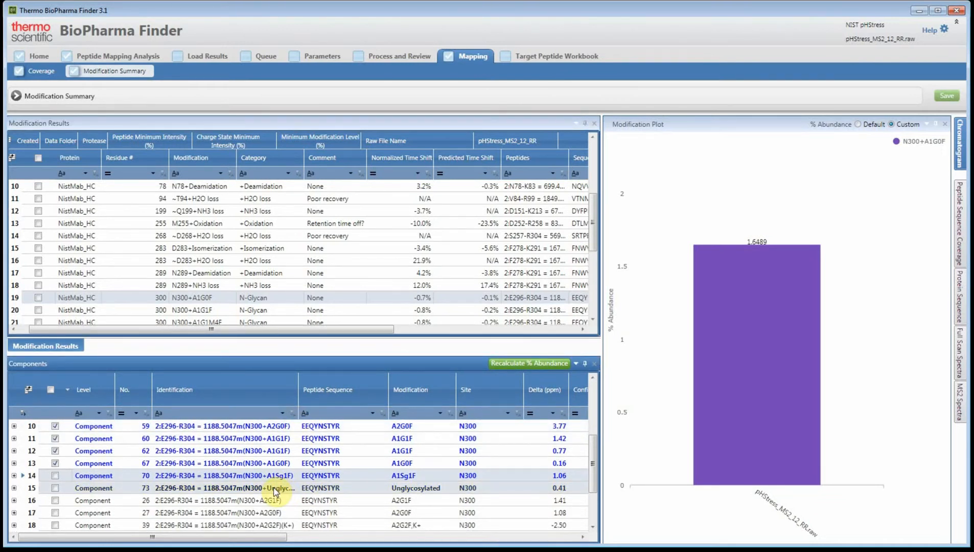
scroll(273, 490, "up", 3)
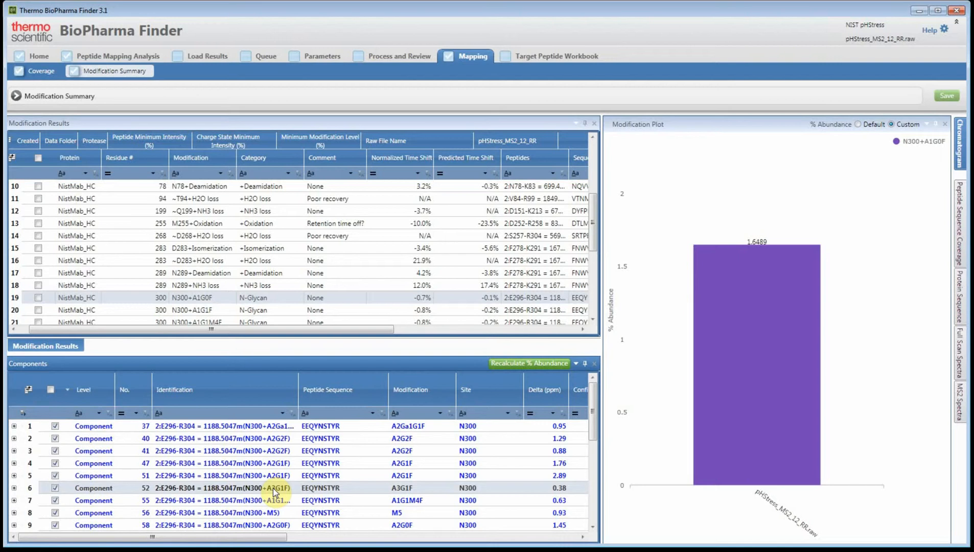
left_click(187, 301)
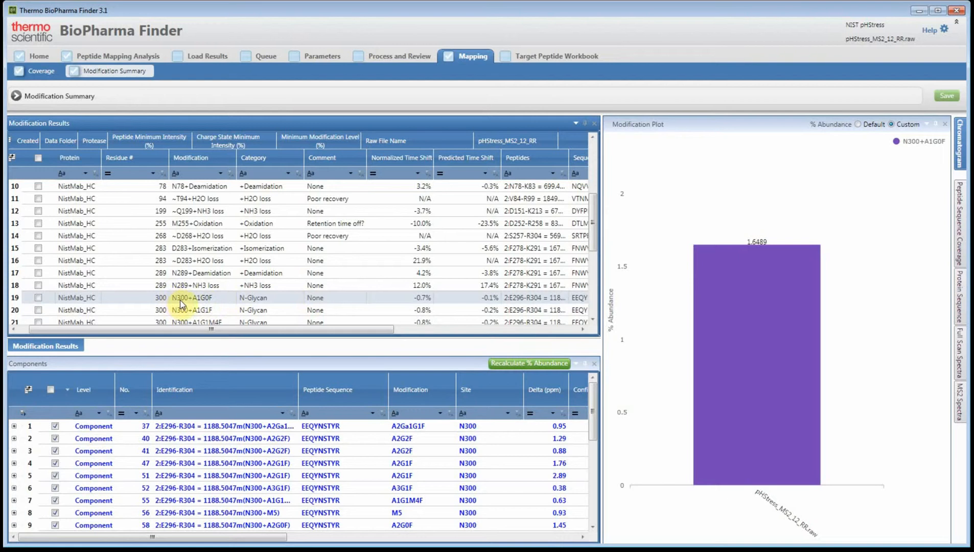
left_click(282, 363)
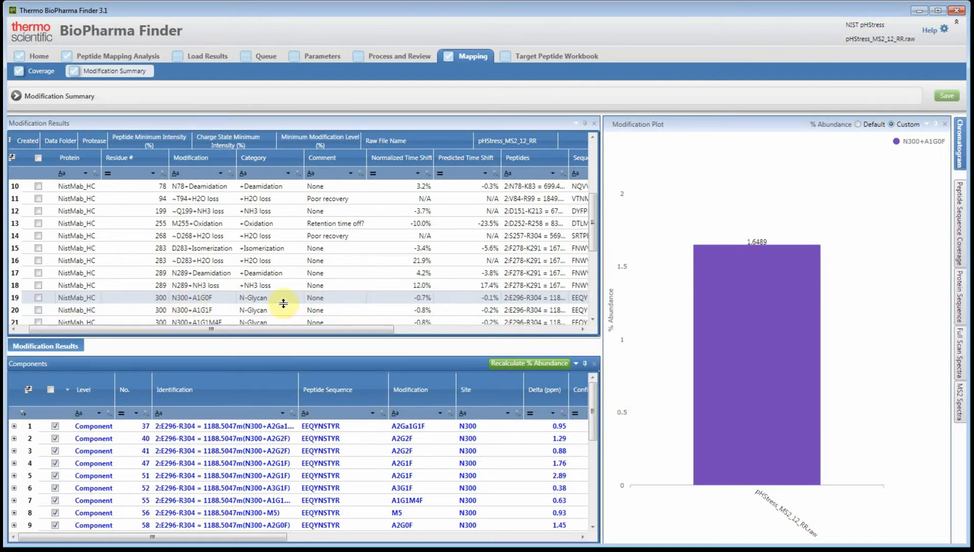
left_click_drag(283, 303, 285, 251)
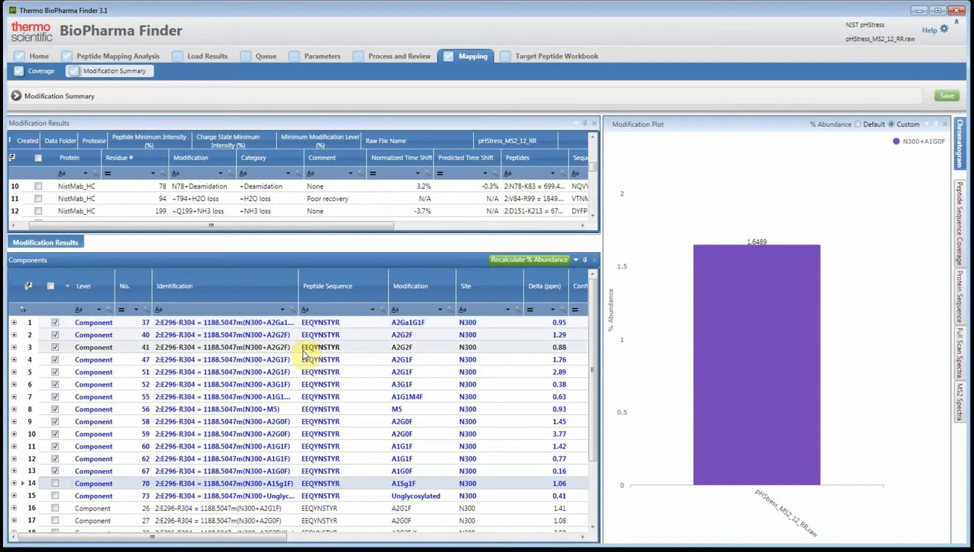
left_click(55, 483)
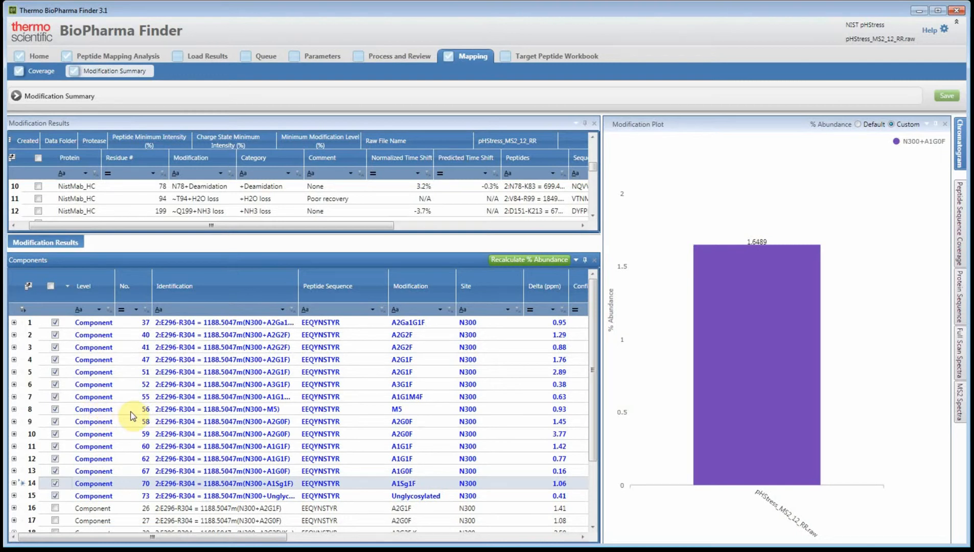
Save the selected N300 components as a new peptide workbook named NIST pHStress
left_click(11, 427)
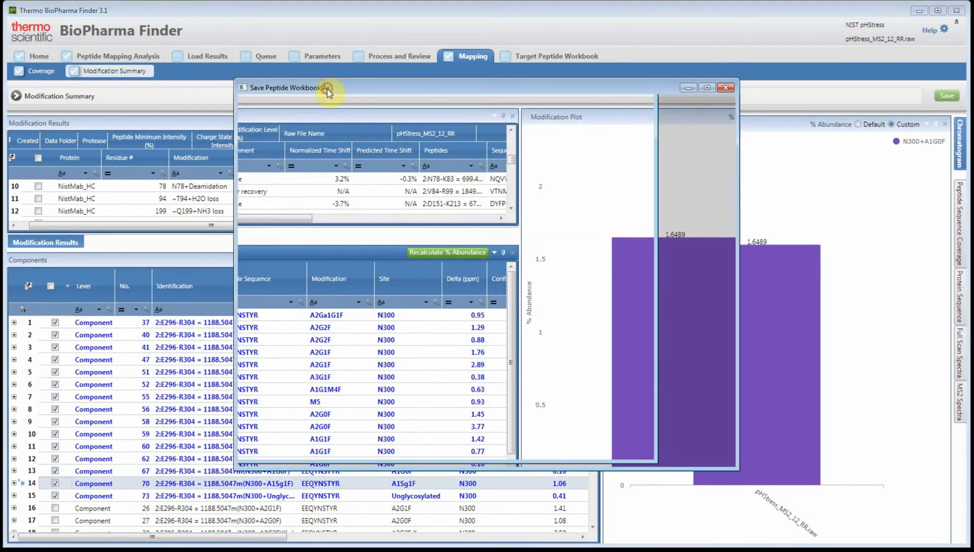
left_click_drag(326, 91, 227, 76)
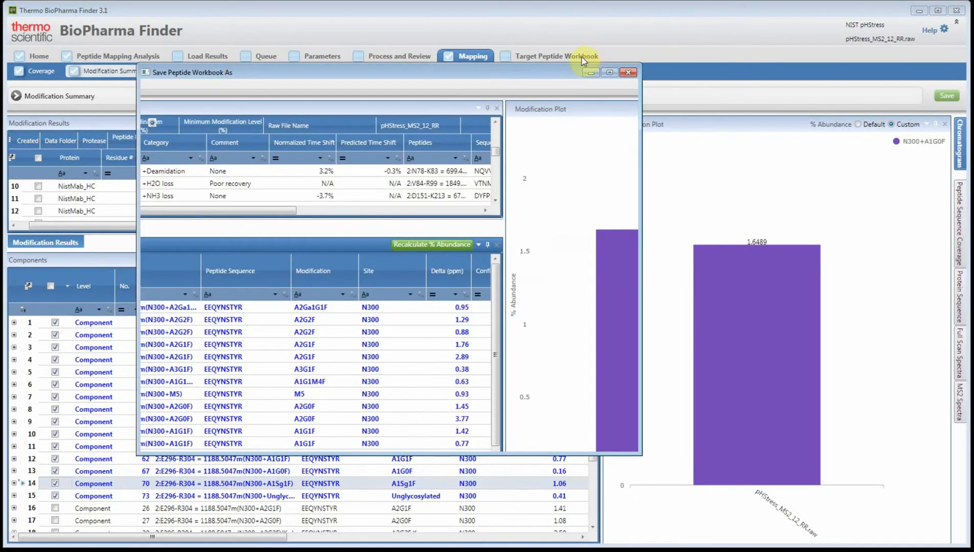
left_click(591, 72)
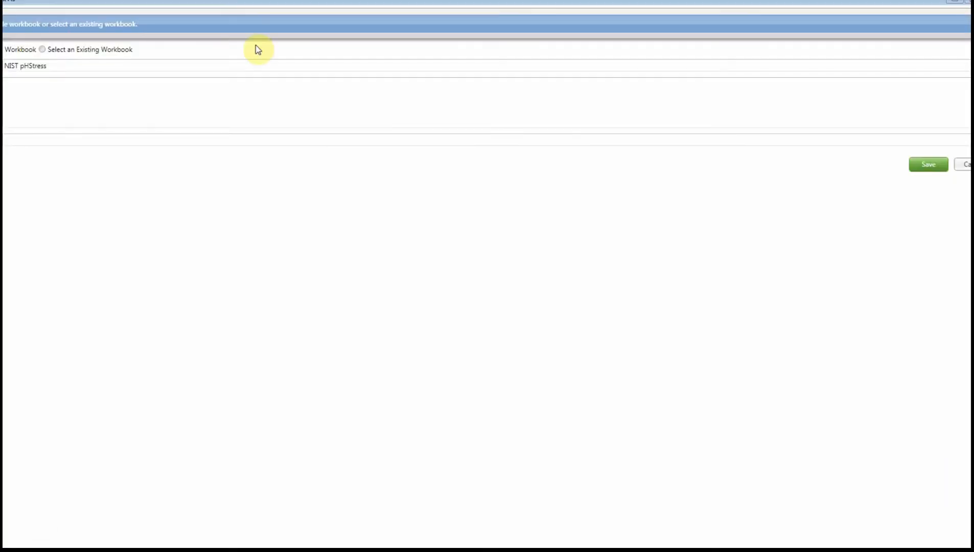
double_click(282, 4)
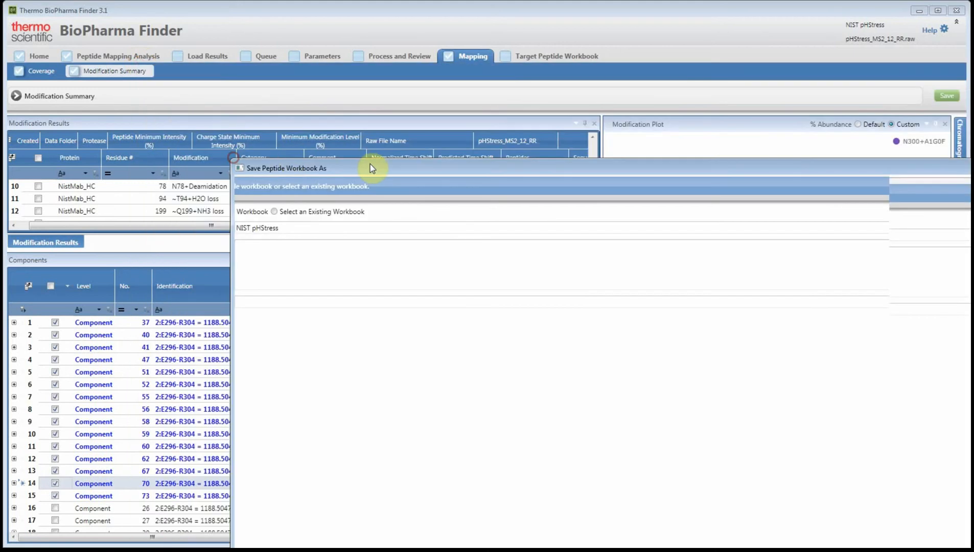
left_click_drag(139, 42, 178, 172)
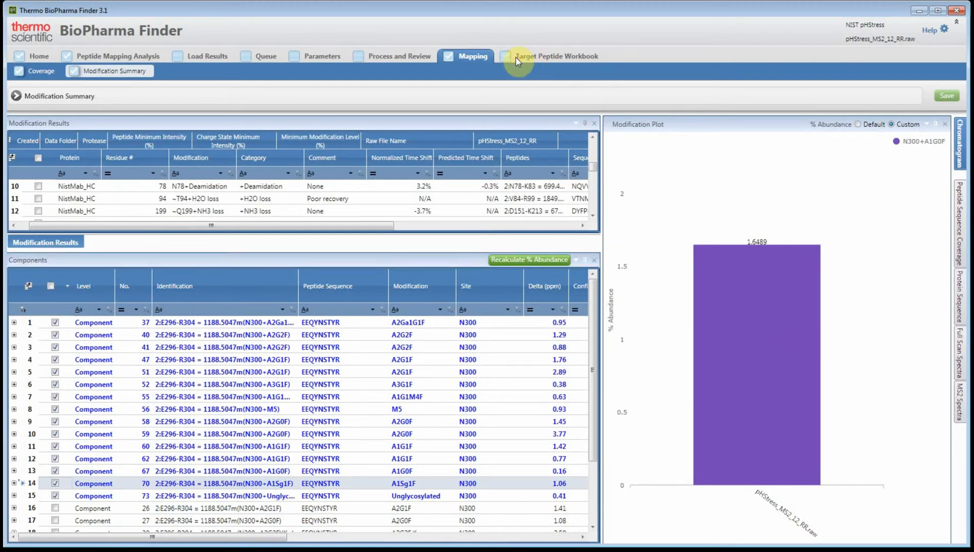
Open the NIST pHStress target peptide workbook in the workbook editor
left_click(530, 59)
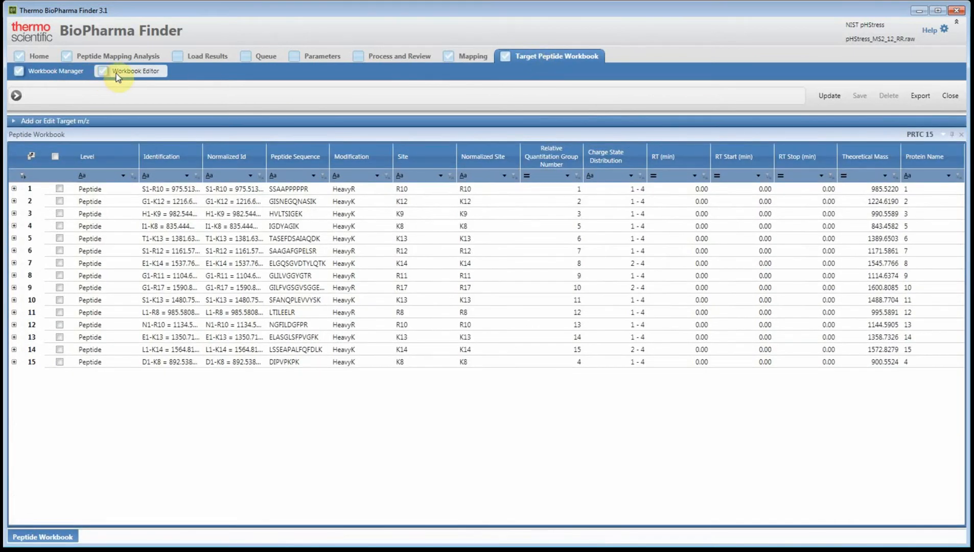
left_click(53, 74)
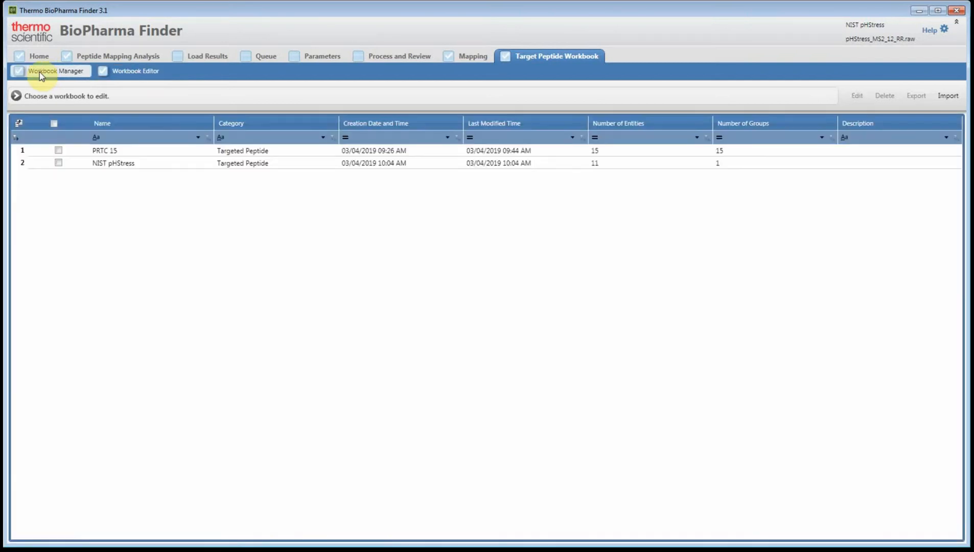
left_click(131, 164)
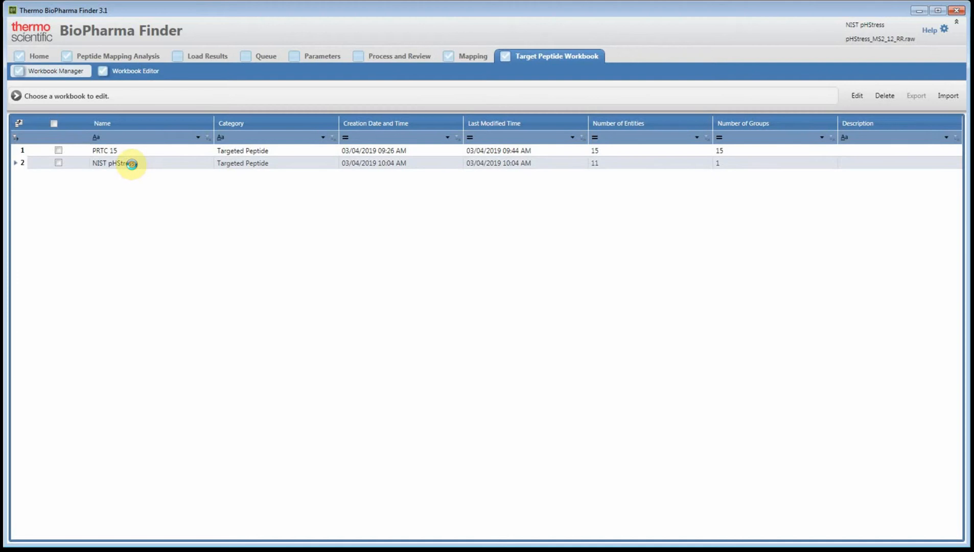
double_click(131, 164)
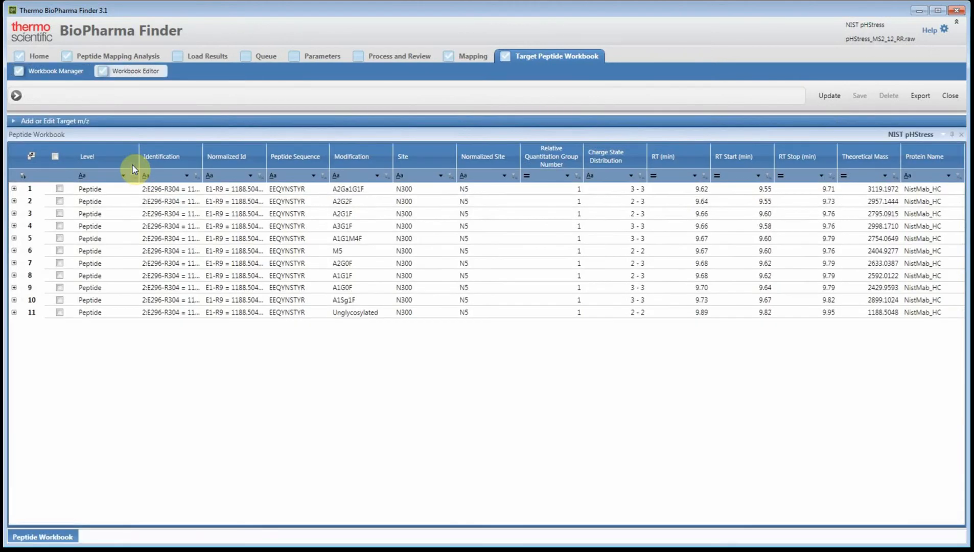
Narrow the Level column and widen the Identification and Normalized Id columns in the peptide workbook
left_click_drag(138, 156, 117, 159)
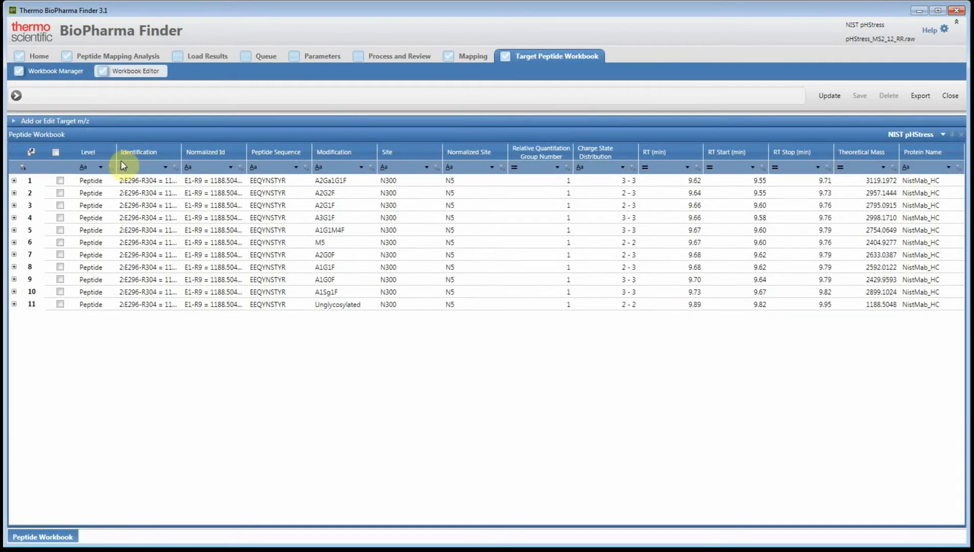
left_click_drag(182, 152, 219, 152)
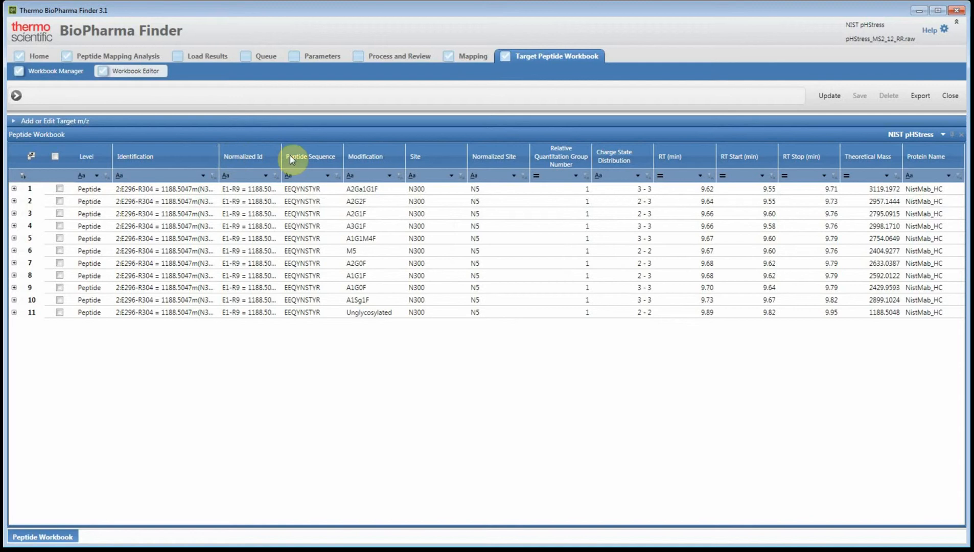
left_click_drag(281, 159, 316, 160)
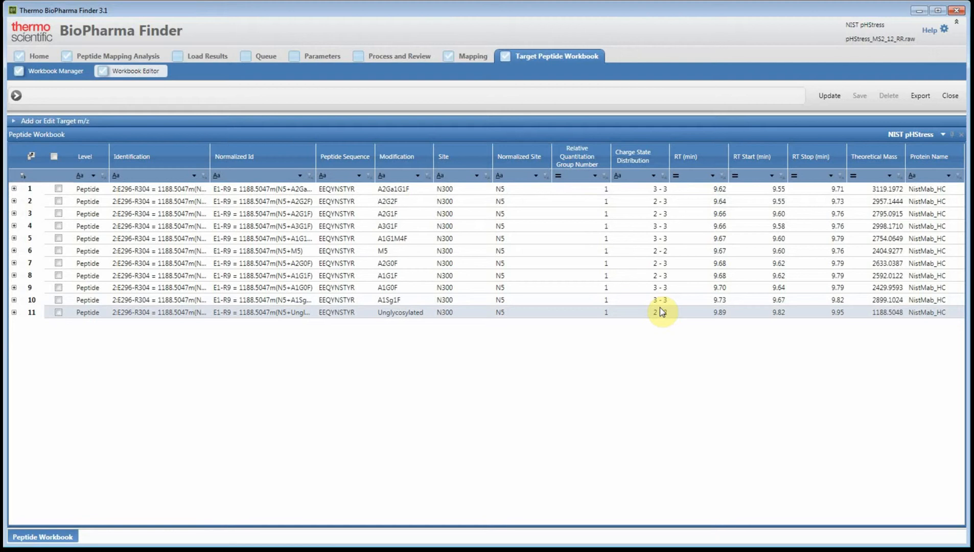
Open the target m/z settings and update all peptides with charge states 2 to 3 and an m/z range of 400 to 1,500
left_click(28, 122)
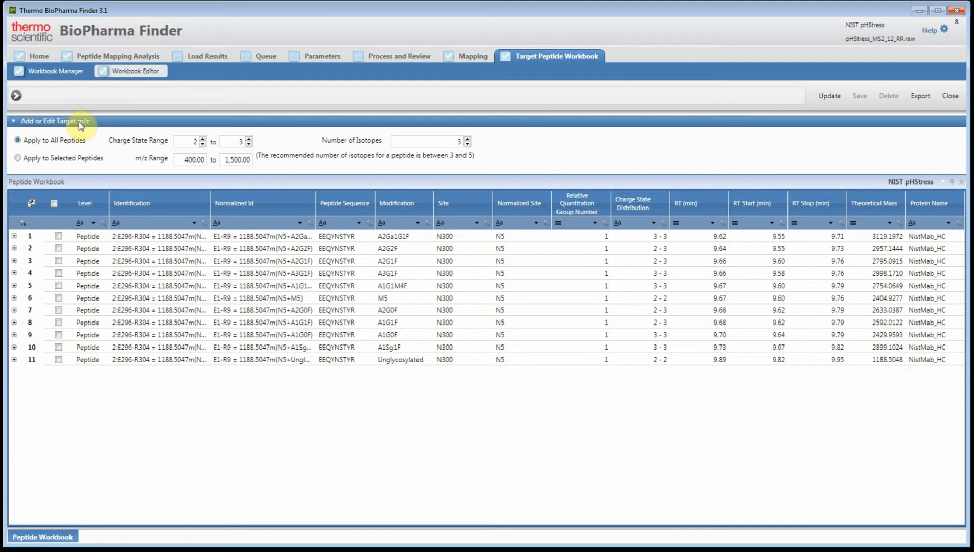
left_click(192, 143)
left_click(243, 143)
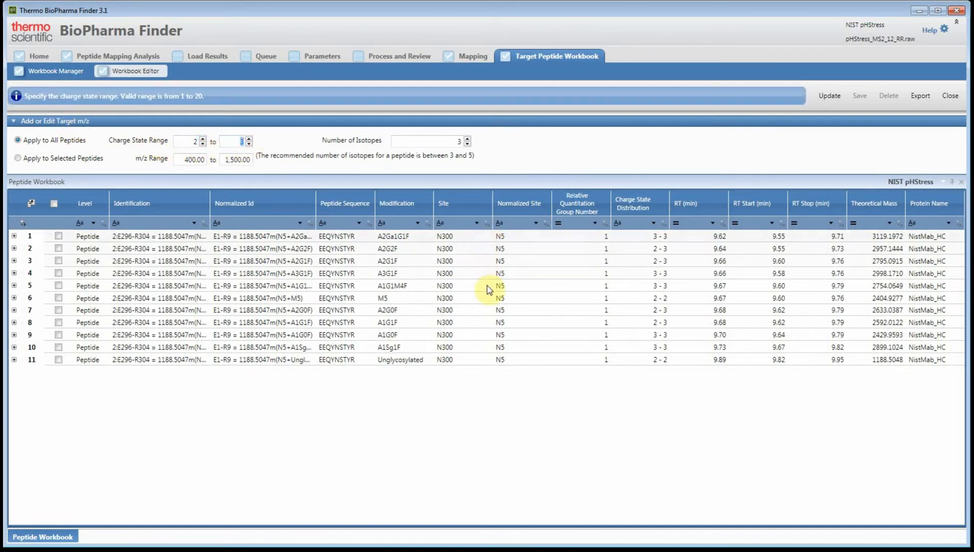
left_click(188, 160)
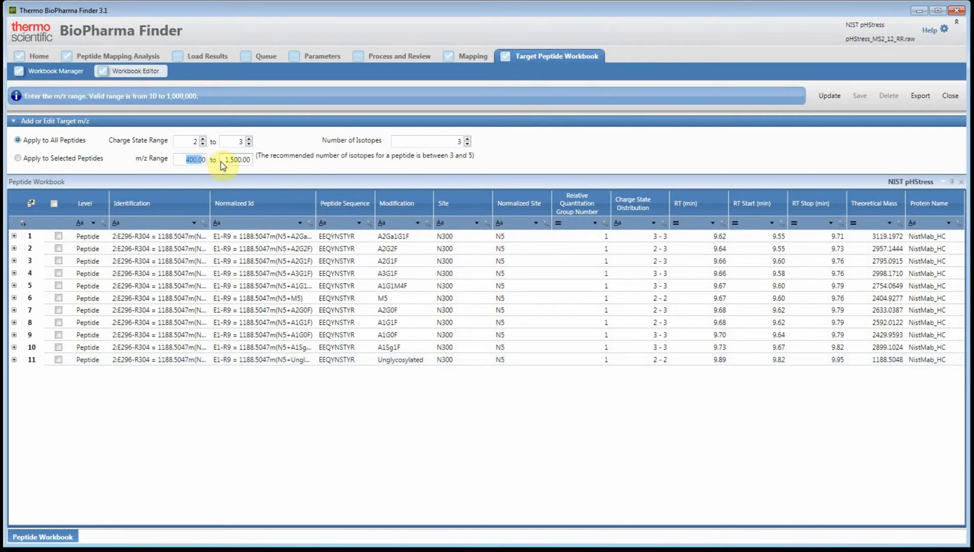
left_click(187, 162)
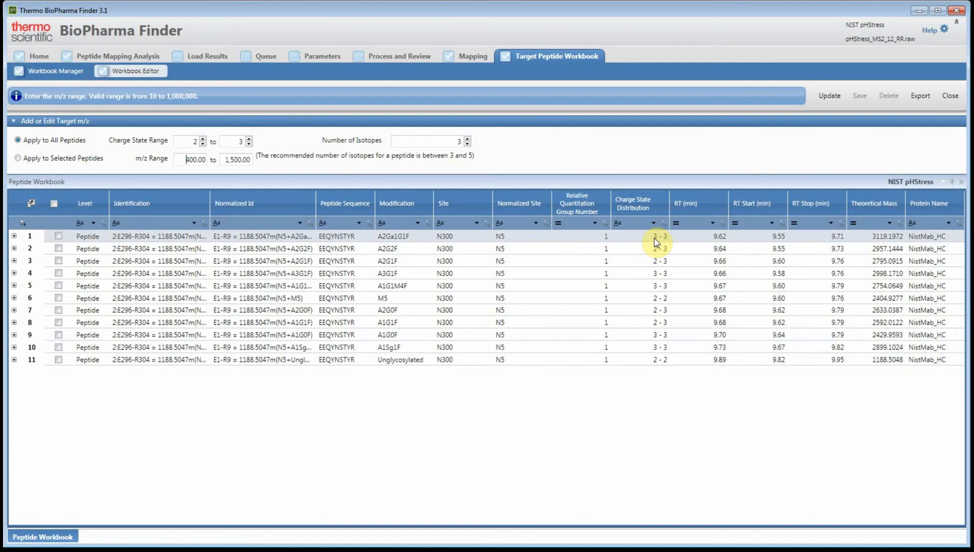
left_click(828, 98)
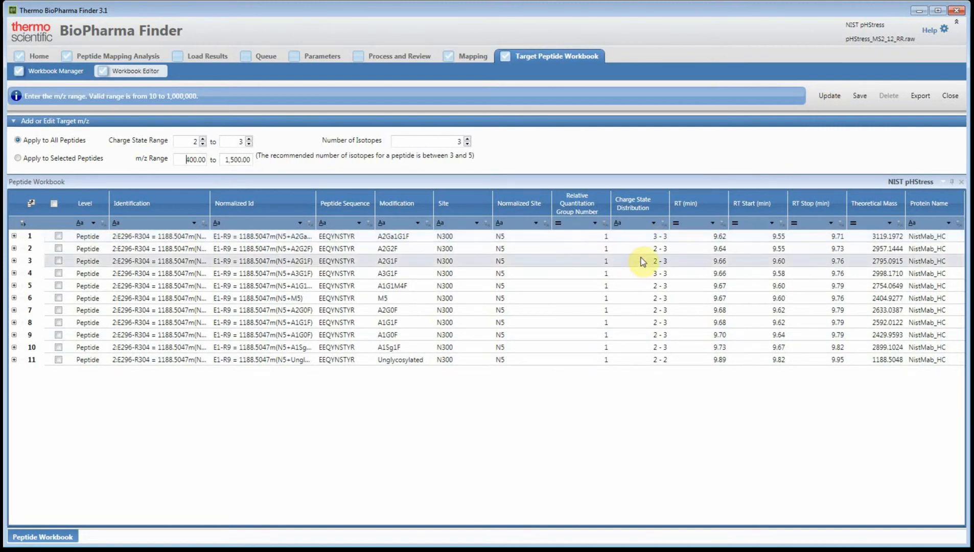
Set the target m/z range to 100 to 2,500 and update all peptides in the workbook
left_click(228, 160)
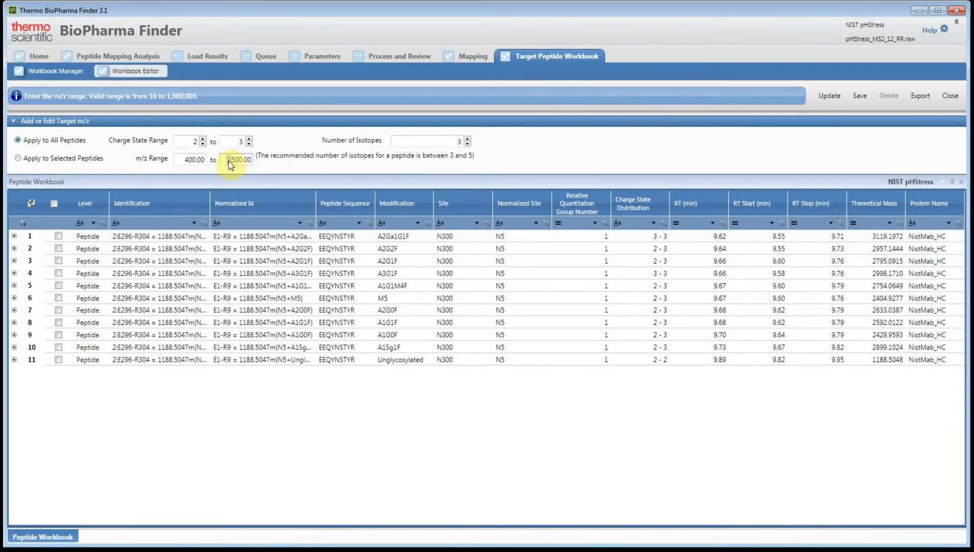
type("2")
left_click(185, 160)
type("1")
left_click(827, 97)
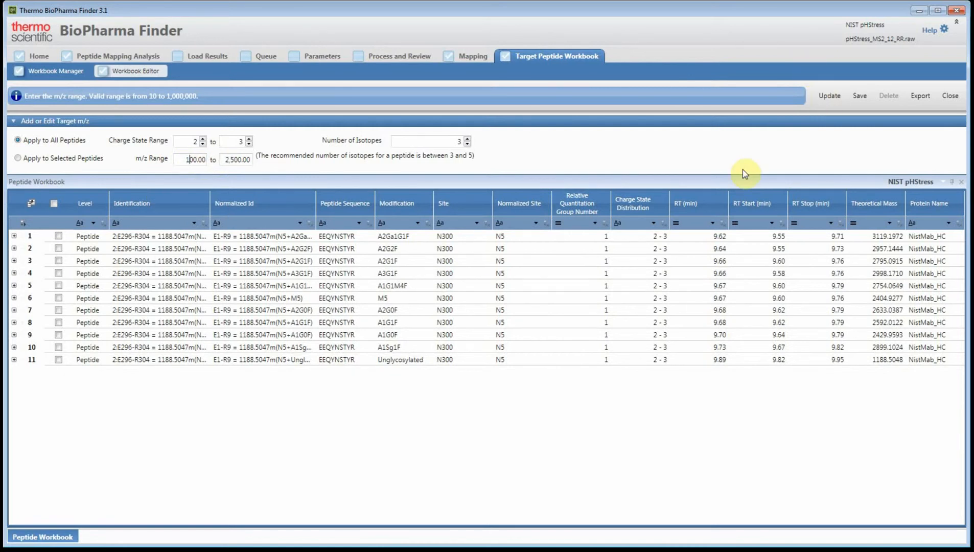
Expand the A2Ga1G1F peptide to examine its individual charge states and their m/z values
left_click(659, 239)
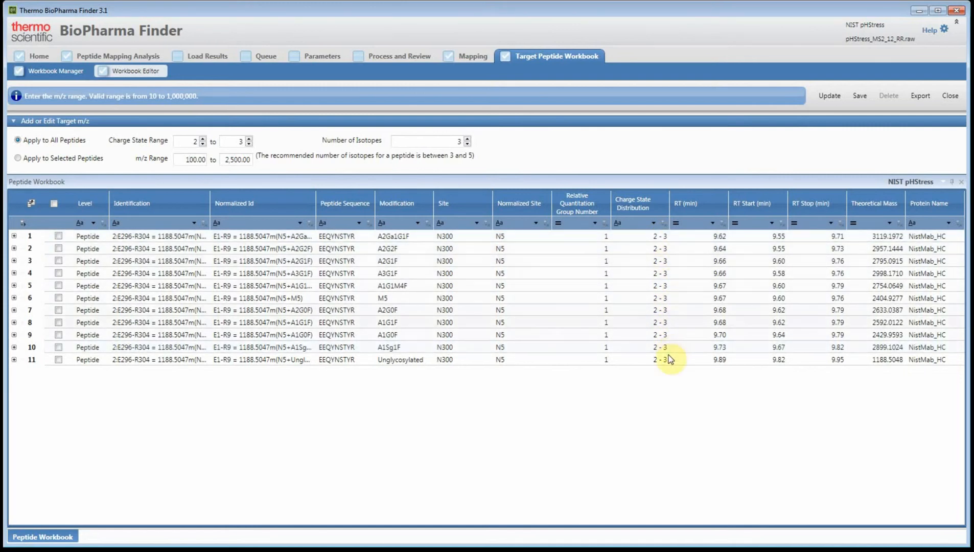
left_click(14, 237)
left_click(14, 237)
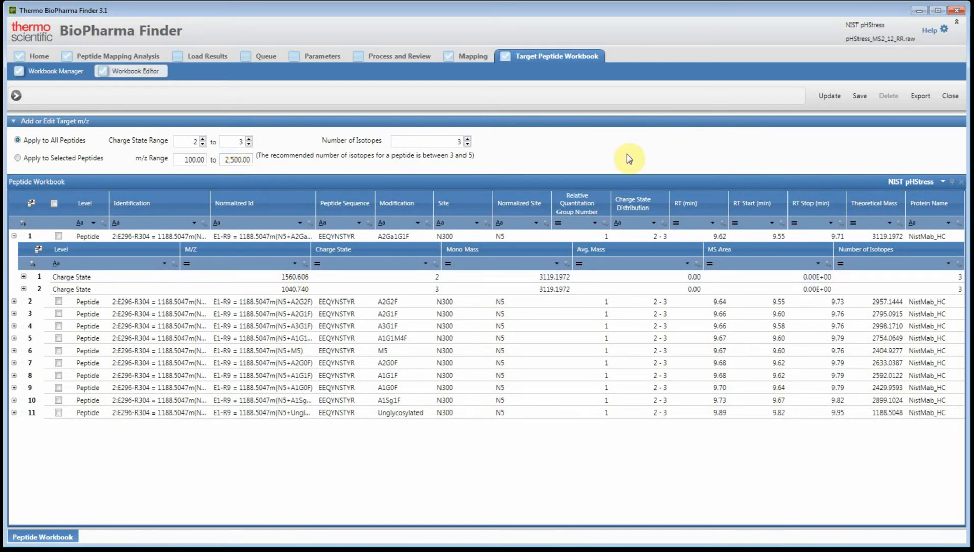
Save the peptide workbook as NIST pHStress, overwriting the existing workbook
left_click(861, 99)
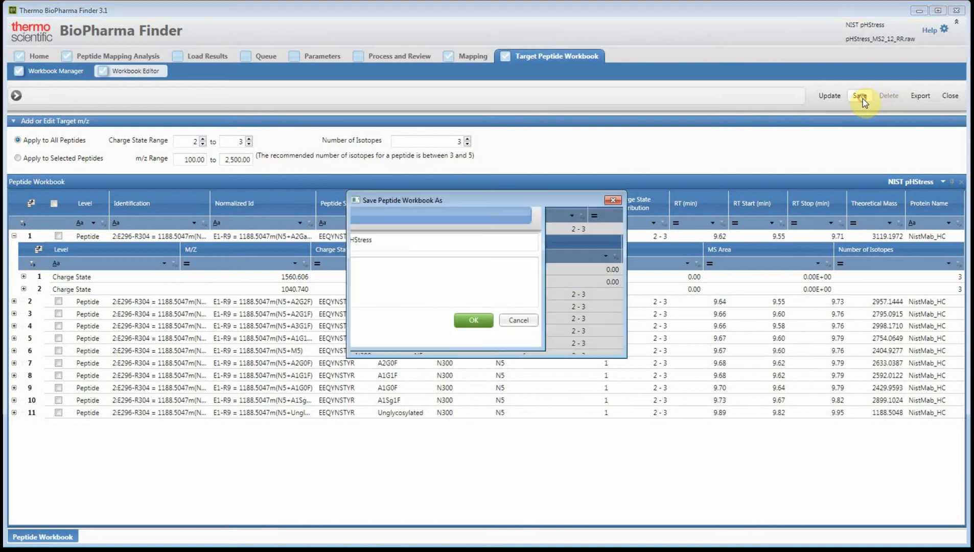
left_click(551, 328)
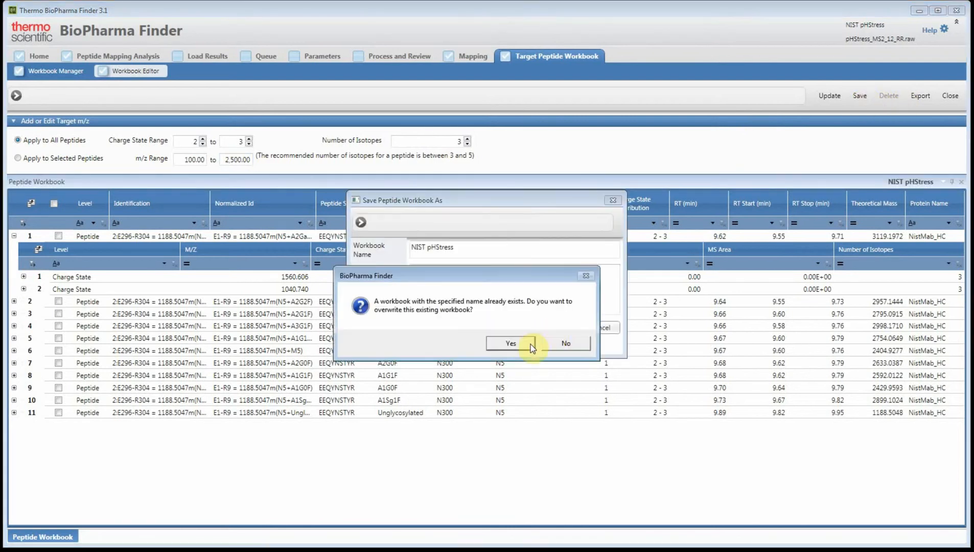
left_click(489, 341)
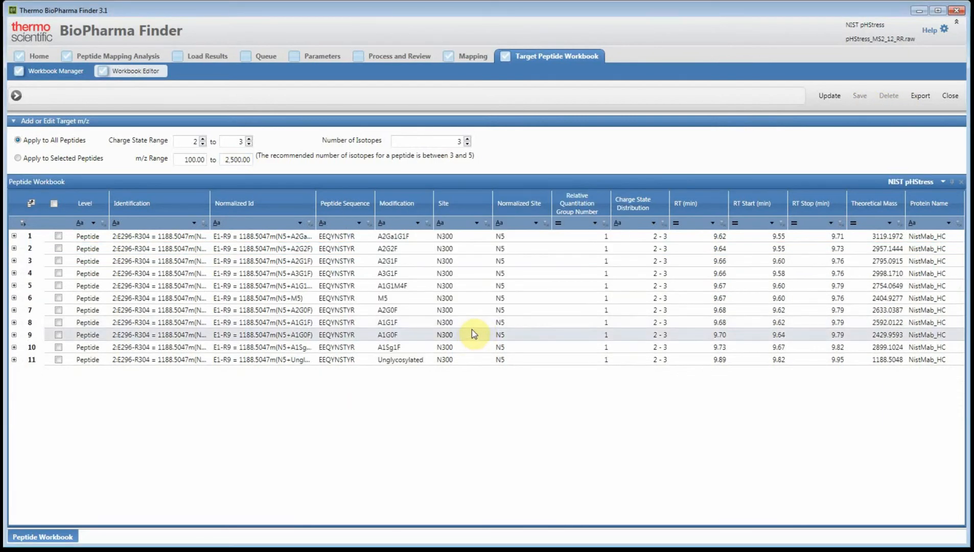
Return to the modification summary and enlarge the Modification Results pane downward
left_click(467, 56)
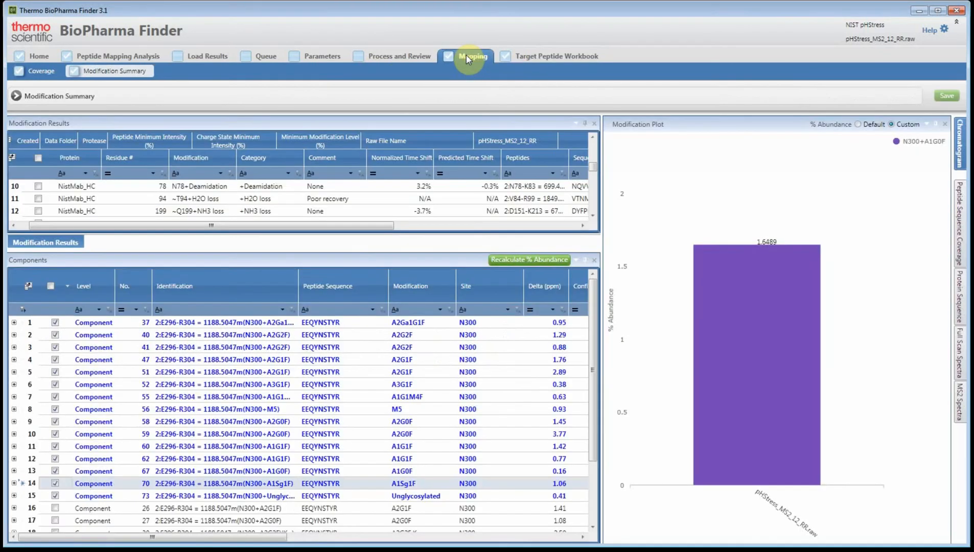
left_click(328, 252)
left_click_drag(327, 253, 337, 352)
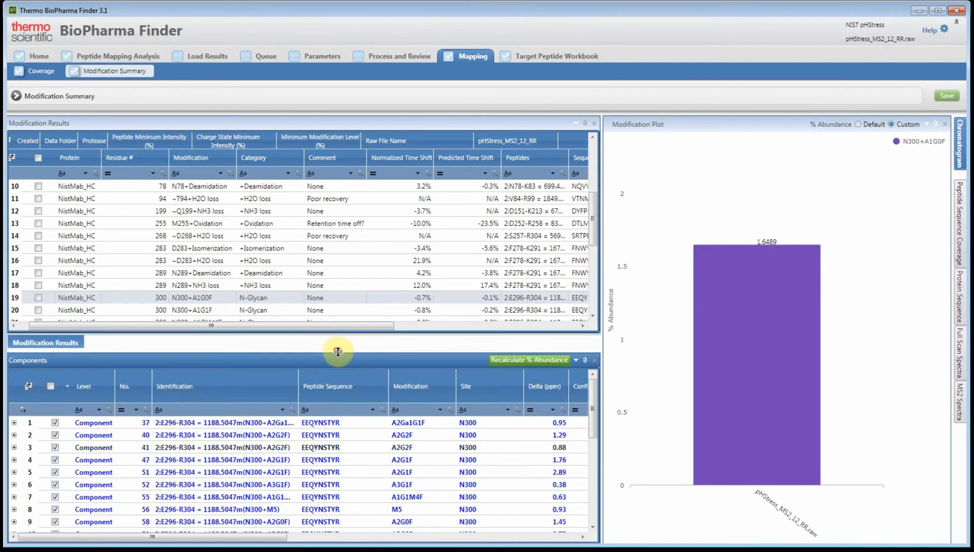
Select the N78+Deamidation modification, accept recalculating the % abundance, and look through the remaining modifications
scroll(168, 245, "up", 1)
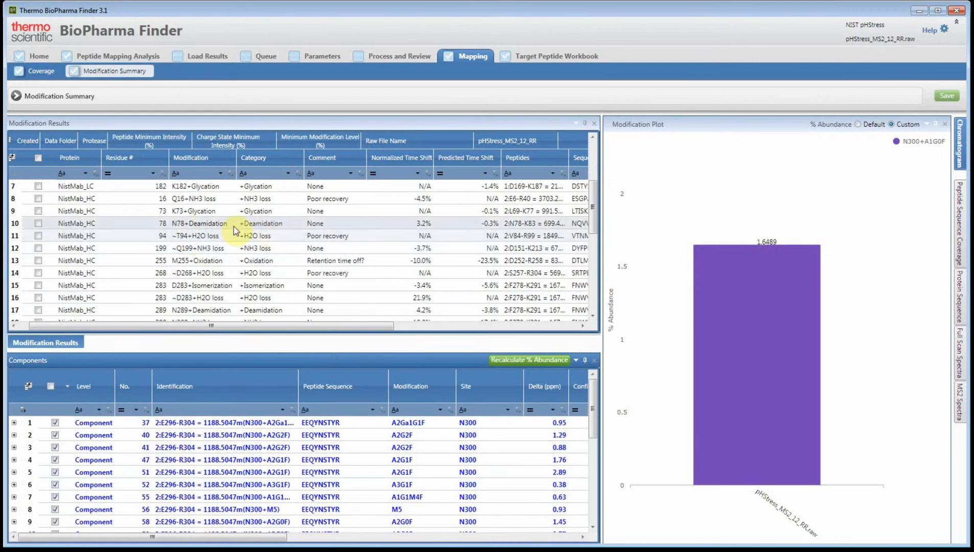
left_click(207, 223)
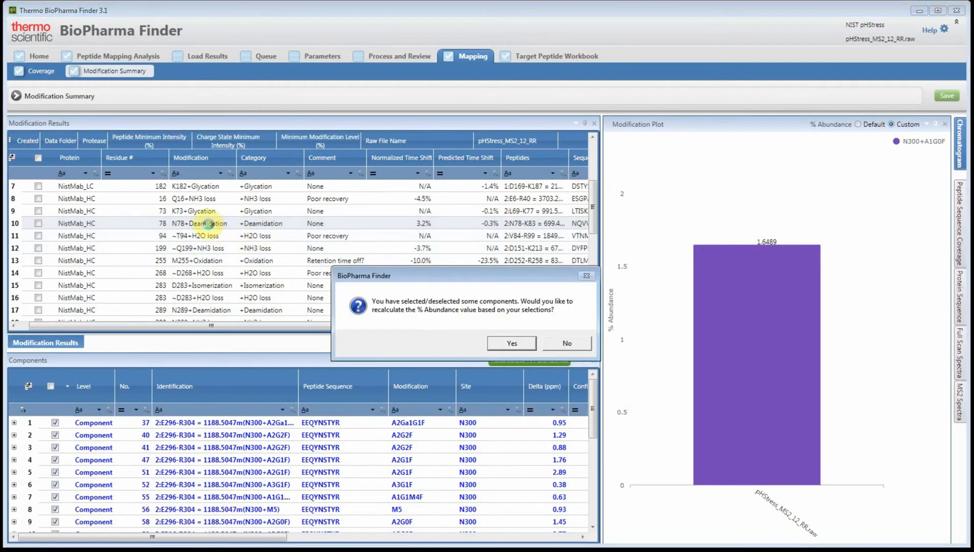
left_click(517, 346)
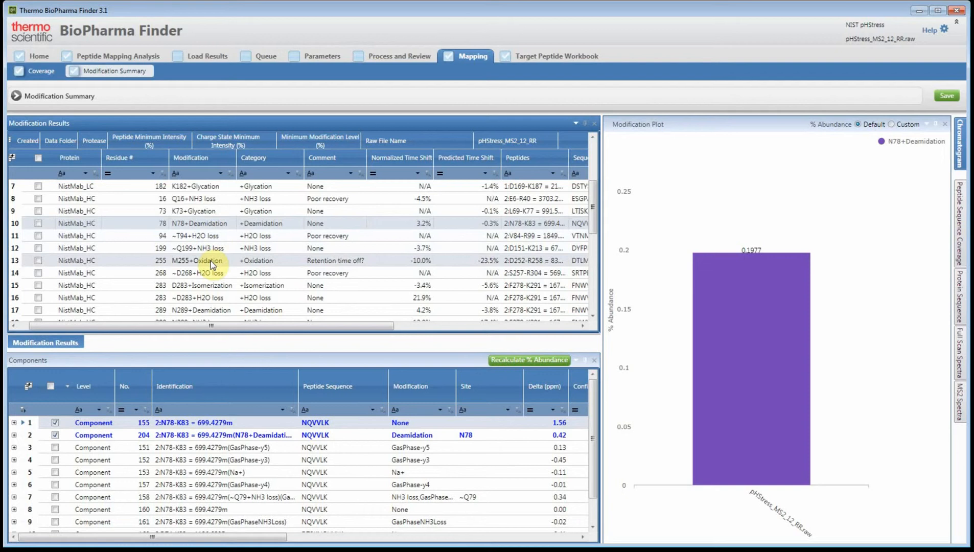
scroll(288, 280, "down", 4)
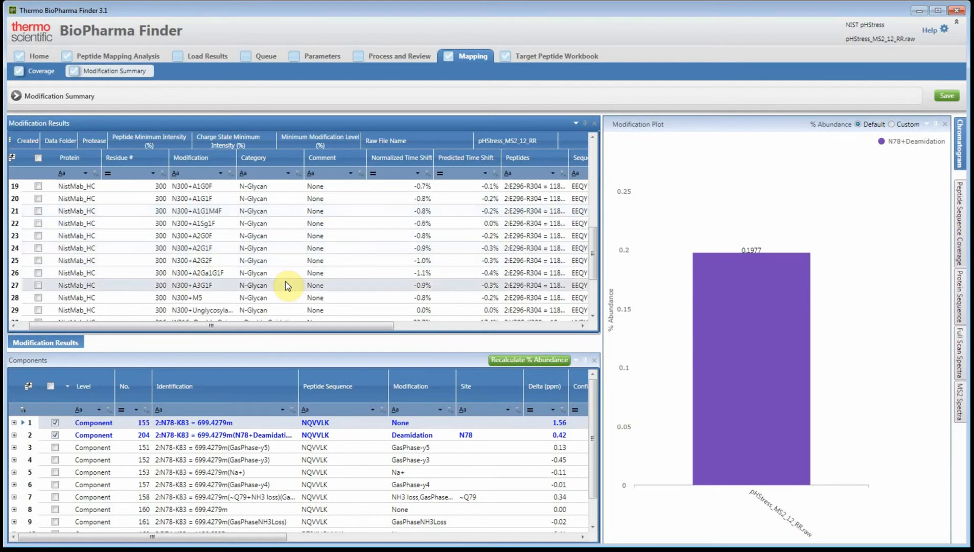
scroll(287, 286, "down", 3)
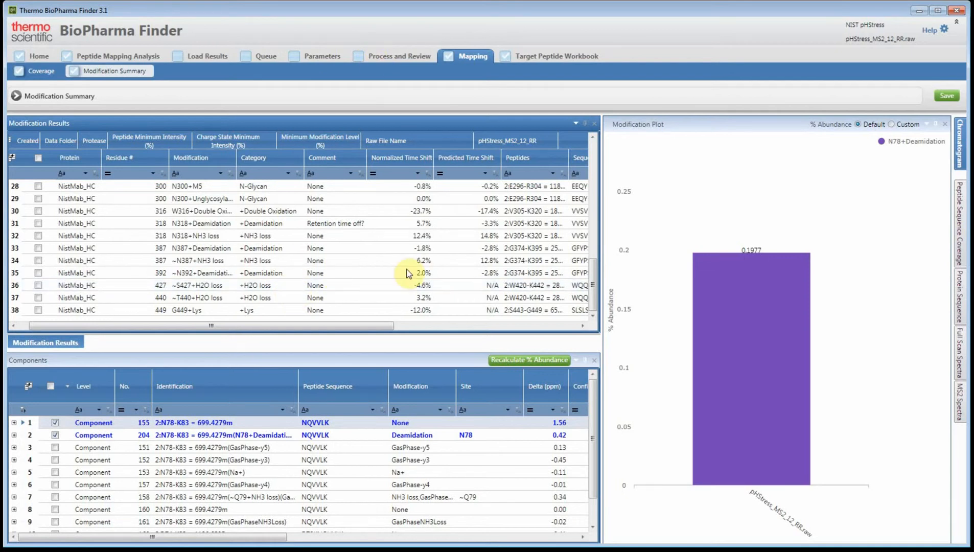
Go to the processed results, enlarge the Results pane upward, and filter Peptide Sequence by dtlm
left_click(379, 59)
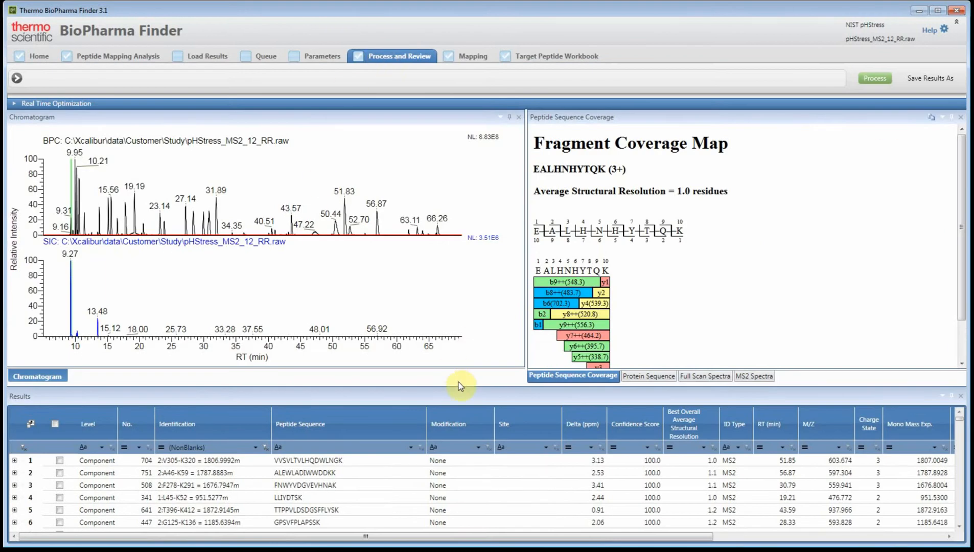
left_click_drag(456, 386, 462, 316)
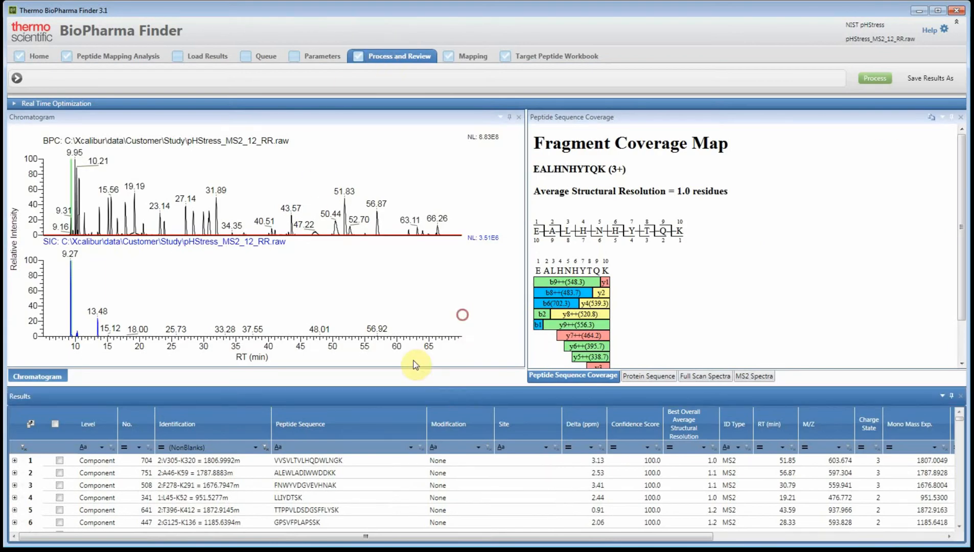
left_click(304, 378)
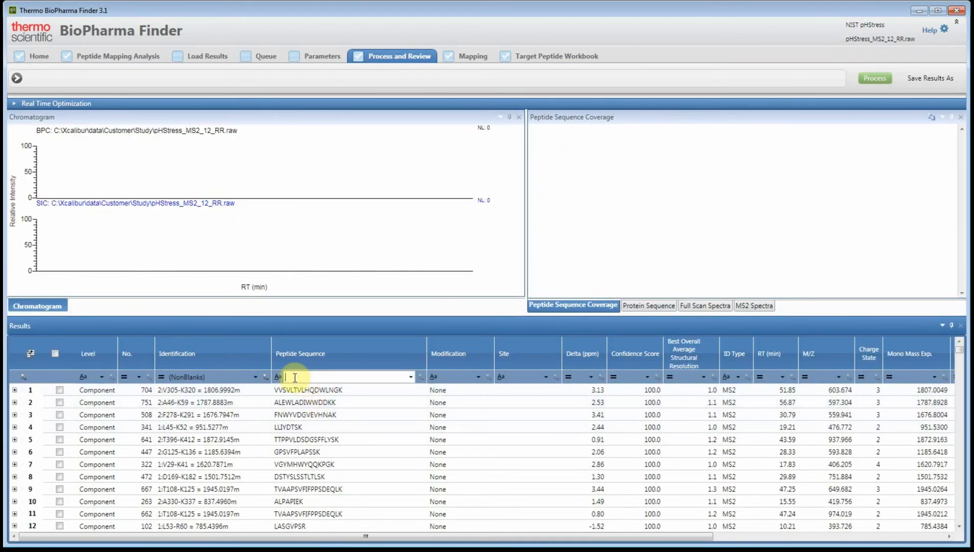
type("d")
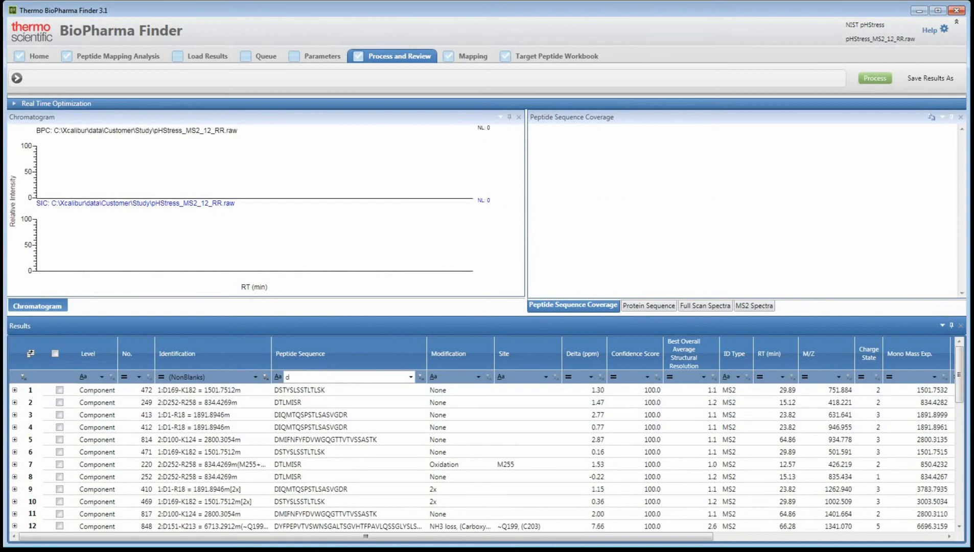
type("t")
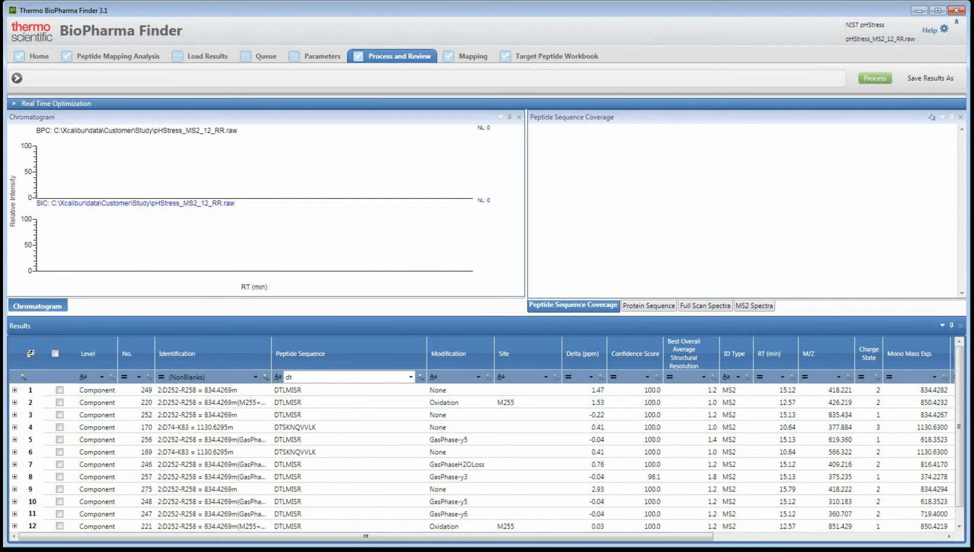
type("lm")
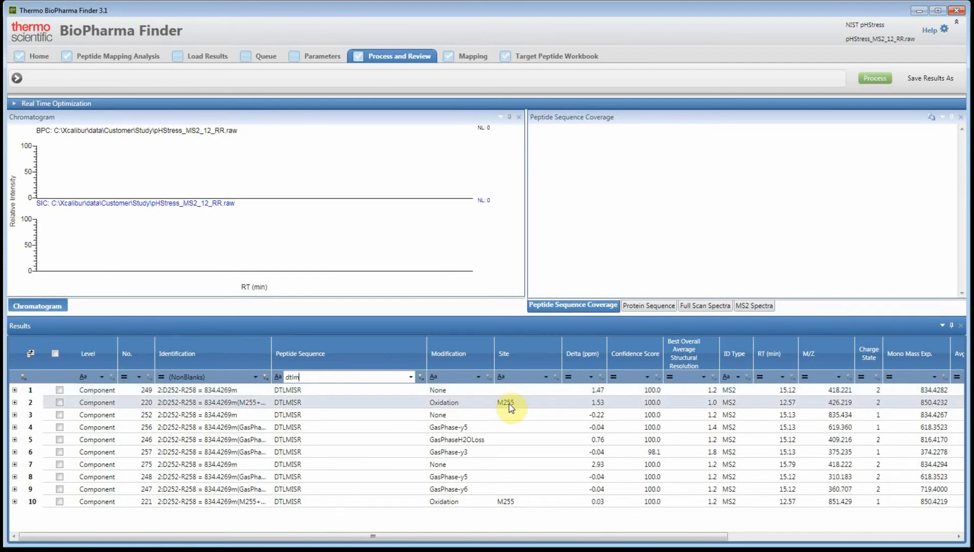
Sort the DTLMISR components by Modification in descending order and include both M255 oxidation components
left_click(461, 355)
left_click(458, 351)
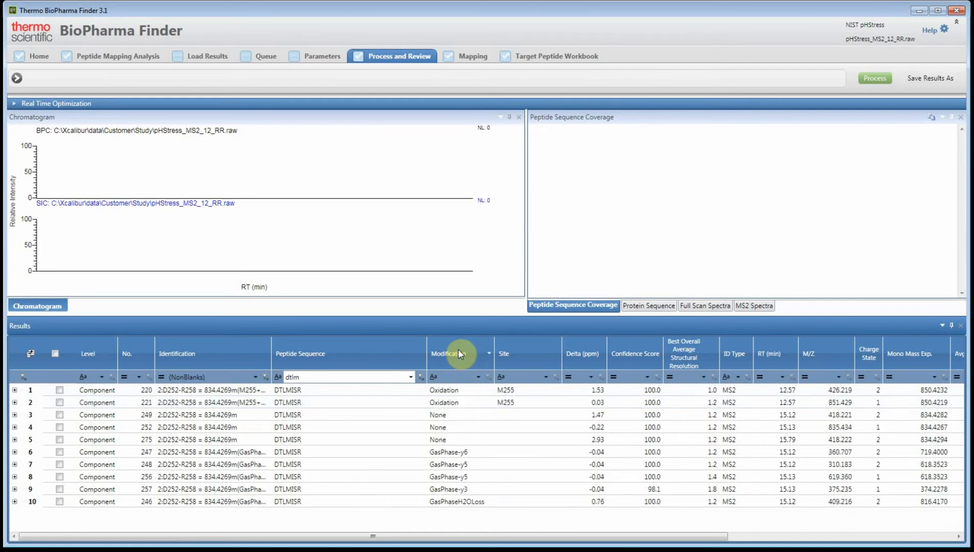
left_click(378, 389)
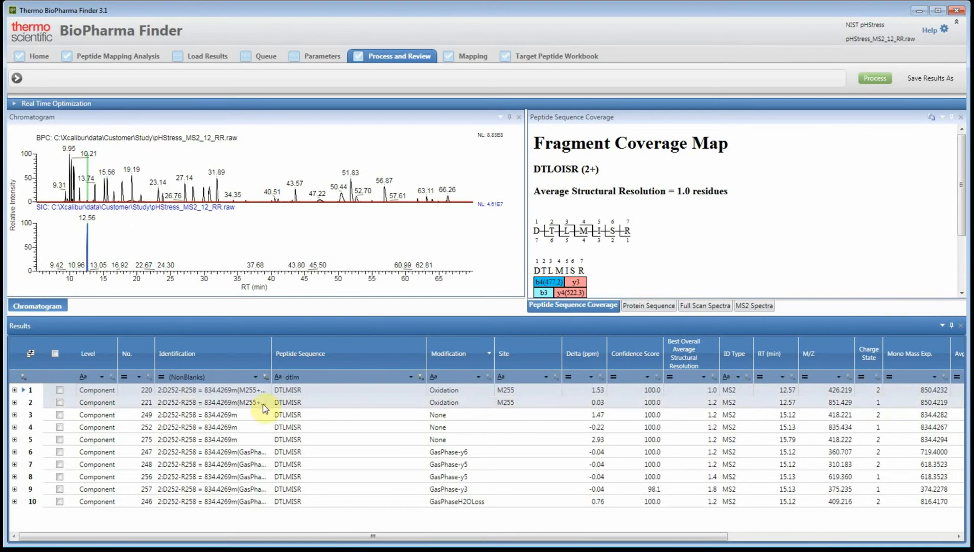
left_click(60, 403)
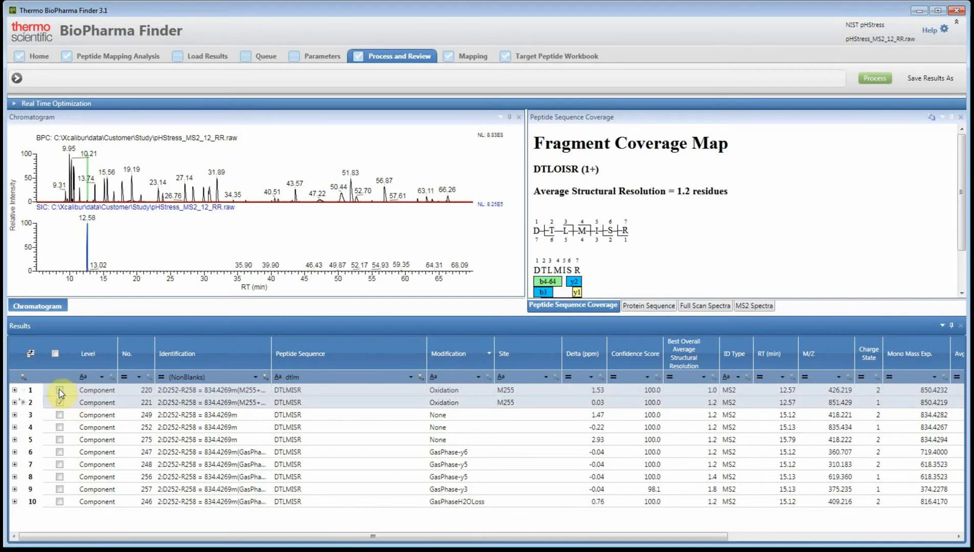
left_click(59, 390)
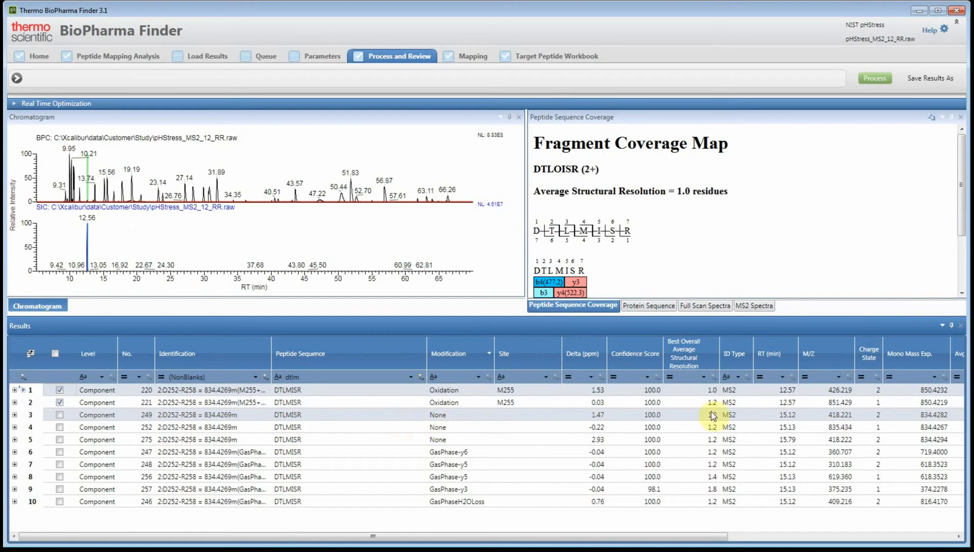
Include the unmodified DTLMISR components 249 and 252, at retention times 15.12 and 15.13 min
left_click(772, 416)
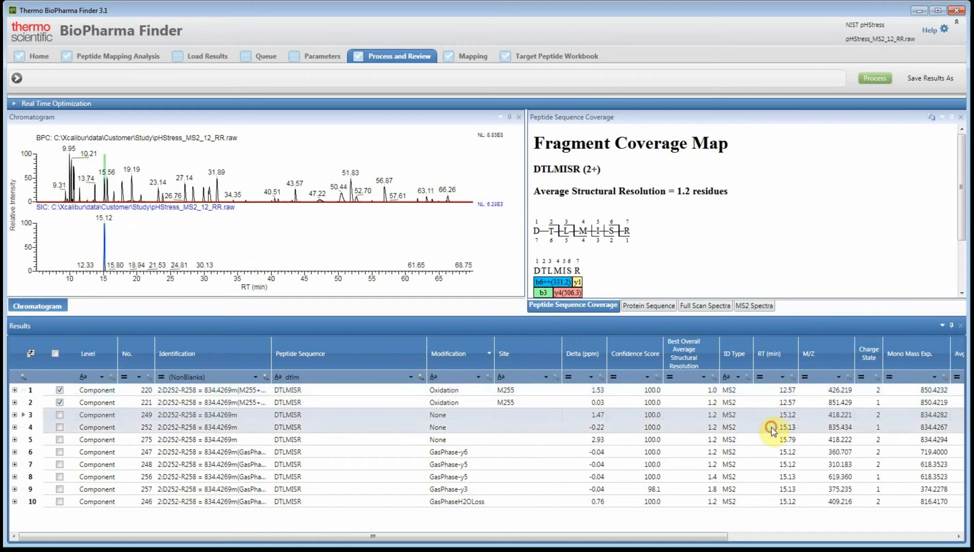
left_click(60, 427)
left_click(60, 415)
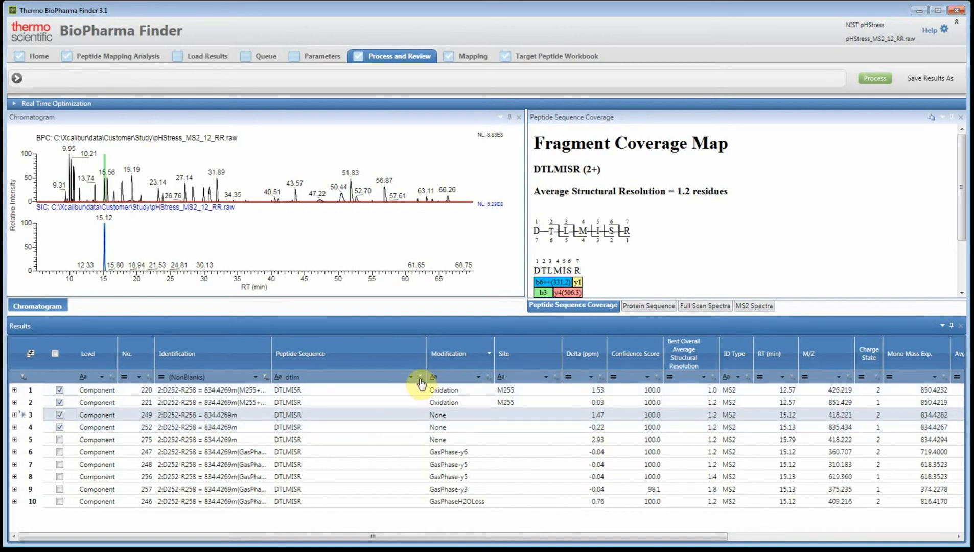
Change the Peptide Sequence filter to sequences containing PENNYK and enlarge the Results pane further upward
left_click(278, 377)
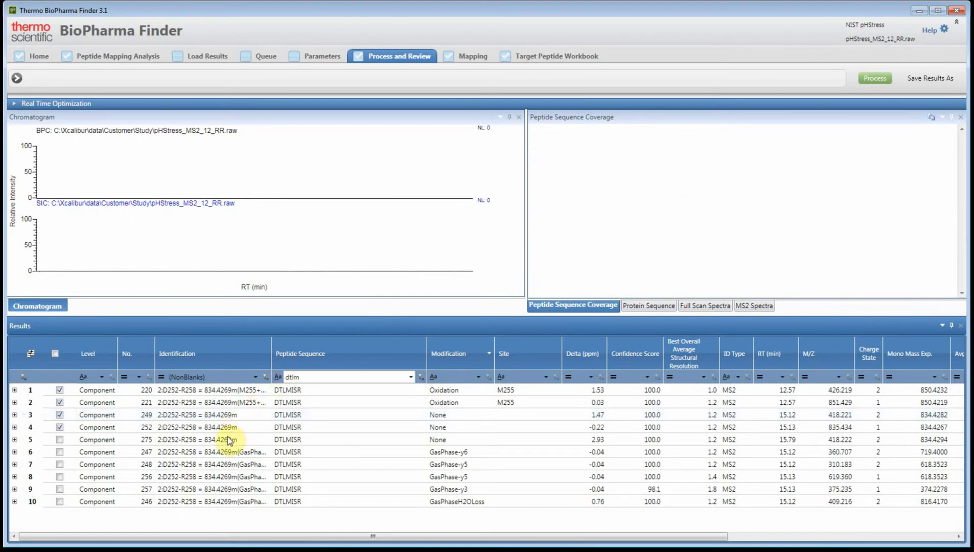
double_click(314, 376)
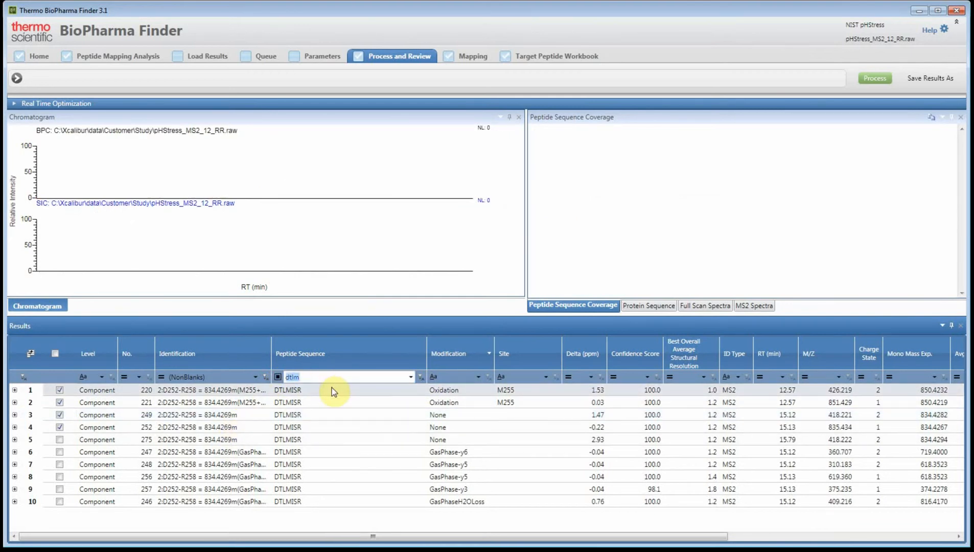
type("PENNYK")
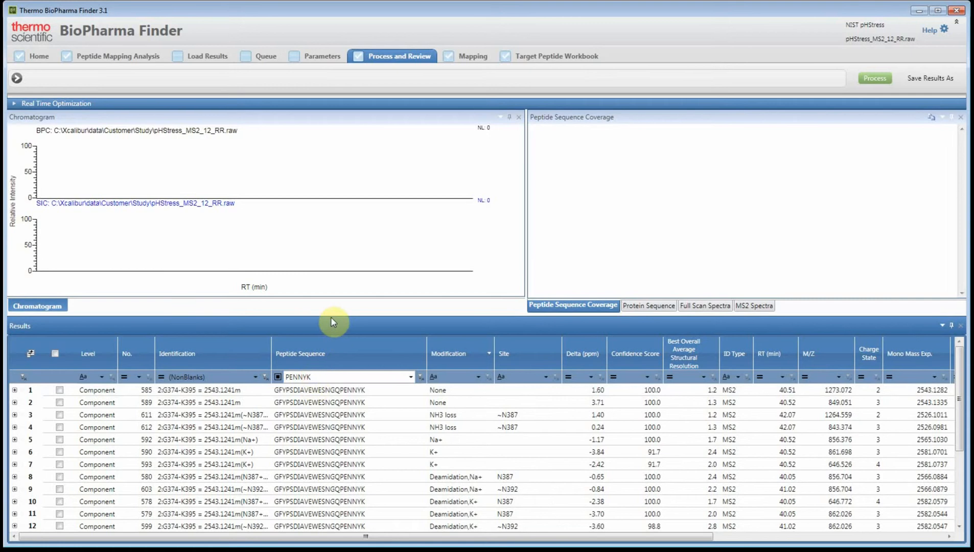
left_click_drag(340, 239, 341, 220)
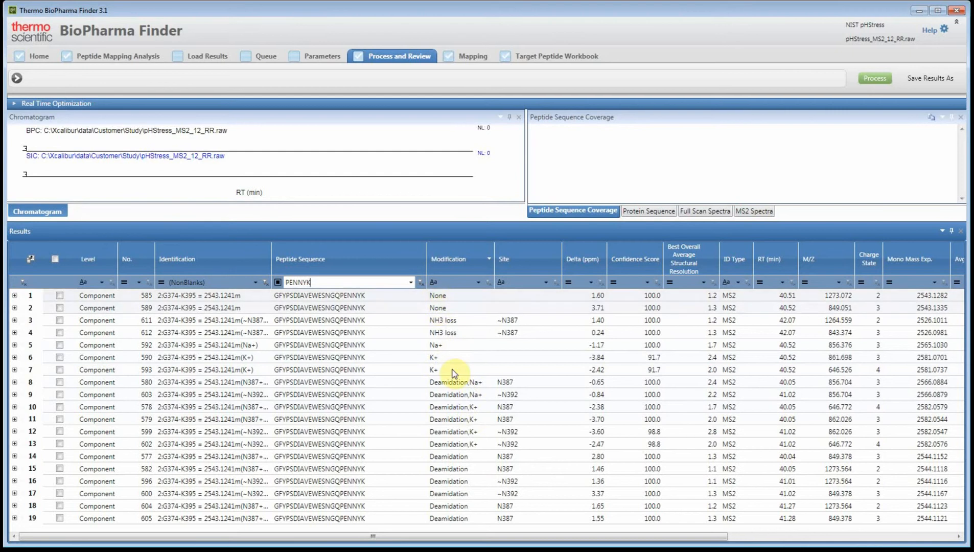
Filter the Modification column to exclude every modification whose name contains +
left_click(432, 282)
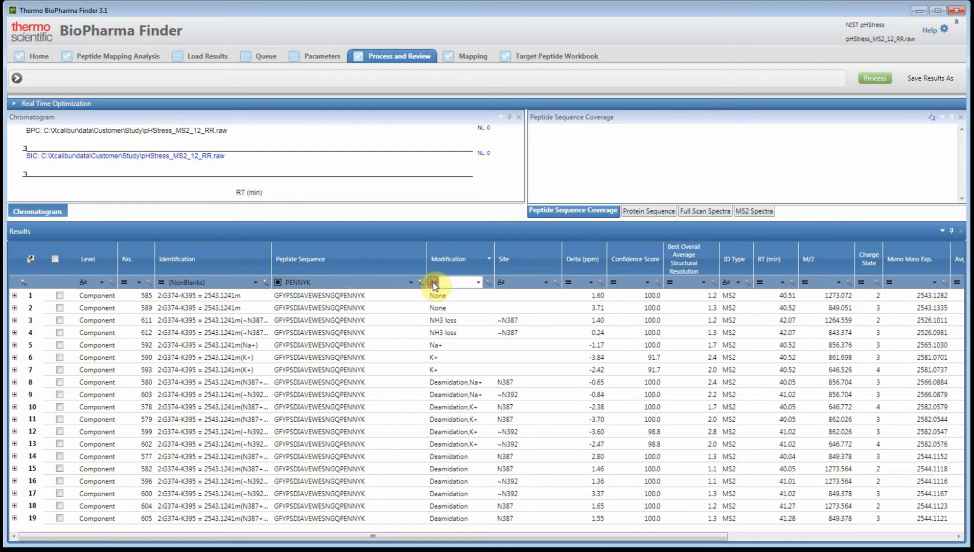
left_click(396, 355)
left_click(464, 281)
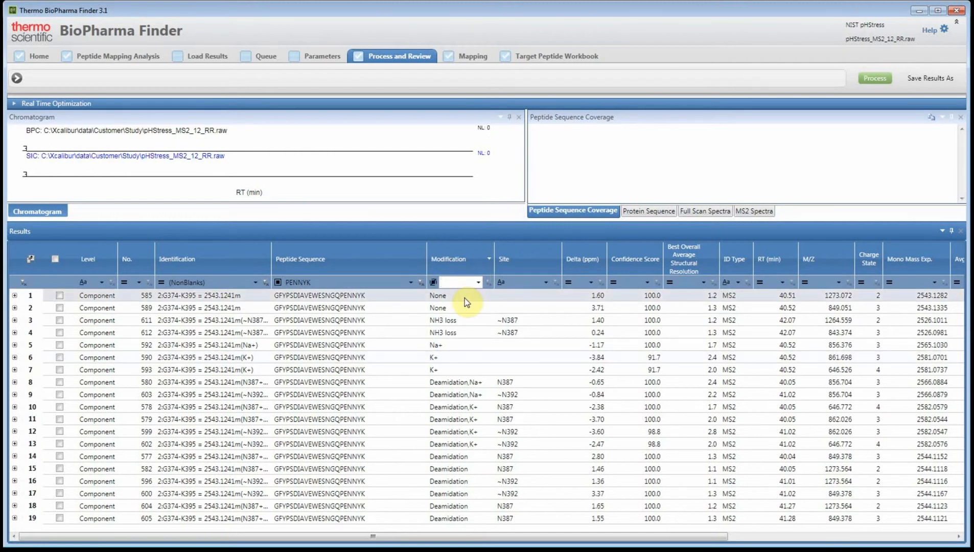
type("+")
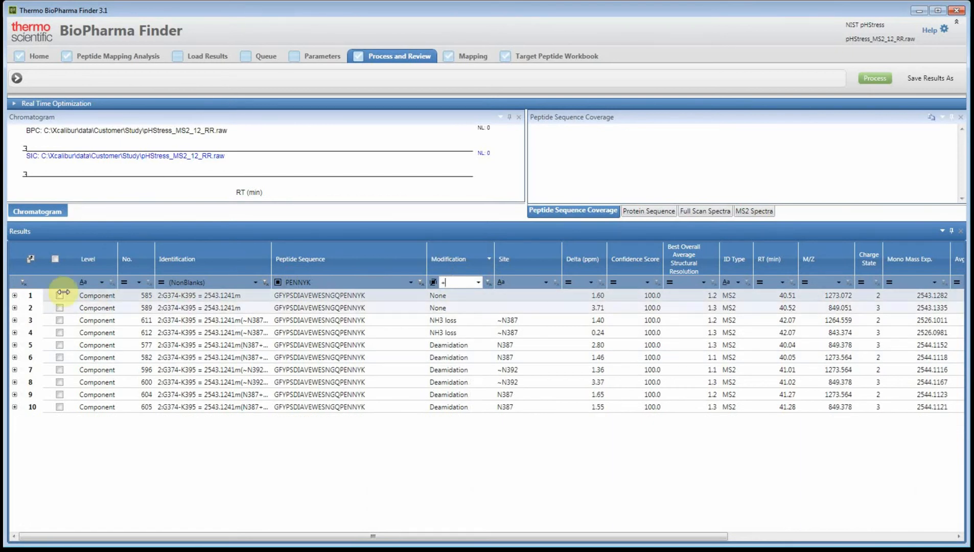
Include all the filtered PENNYK components: the unmodified, NH3 loss and deamidation forms at N387 and N392
left_click(60, 308)
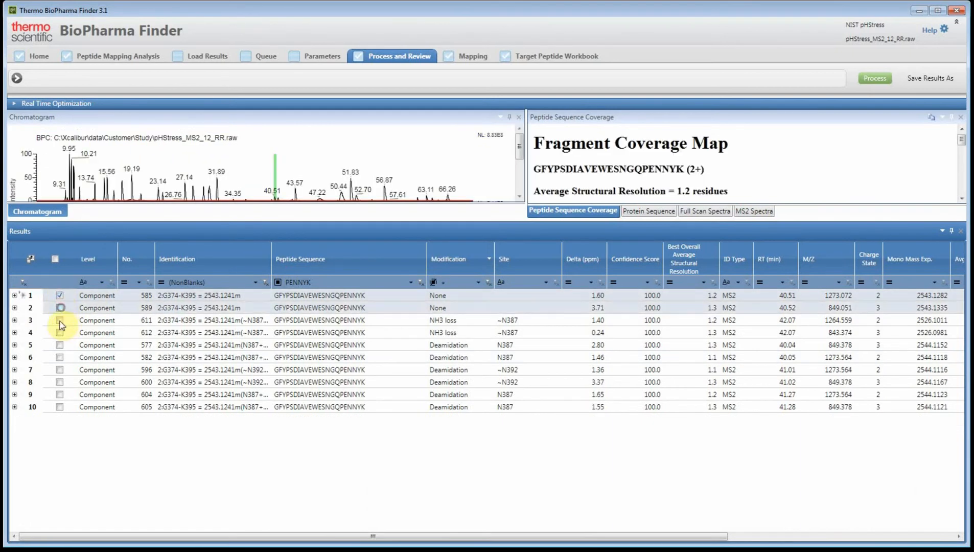
left_click(60, 332)
left_click(60, 344)
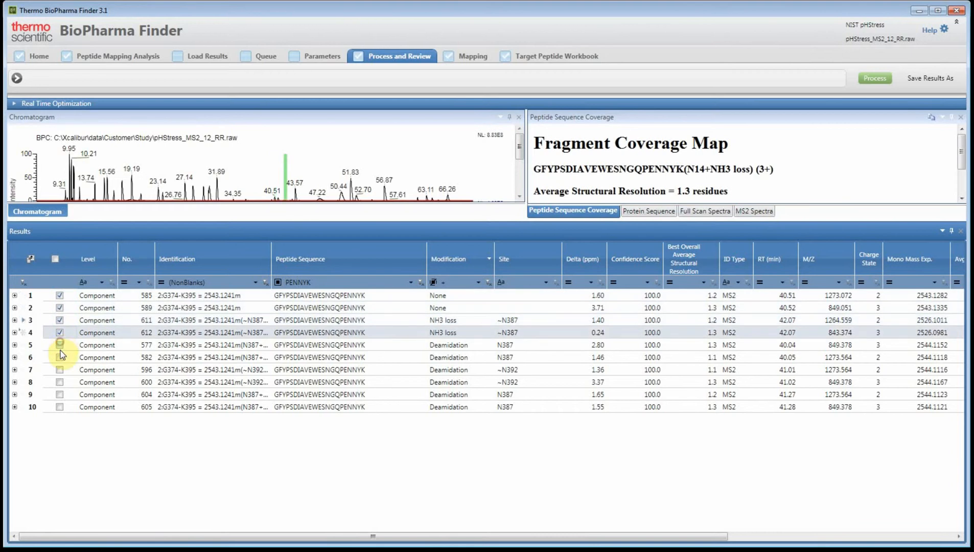
left_click(60, 357)
left_click(60, 369)
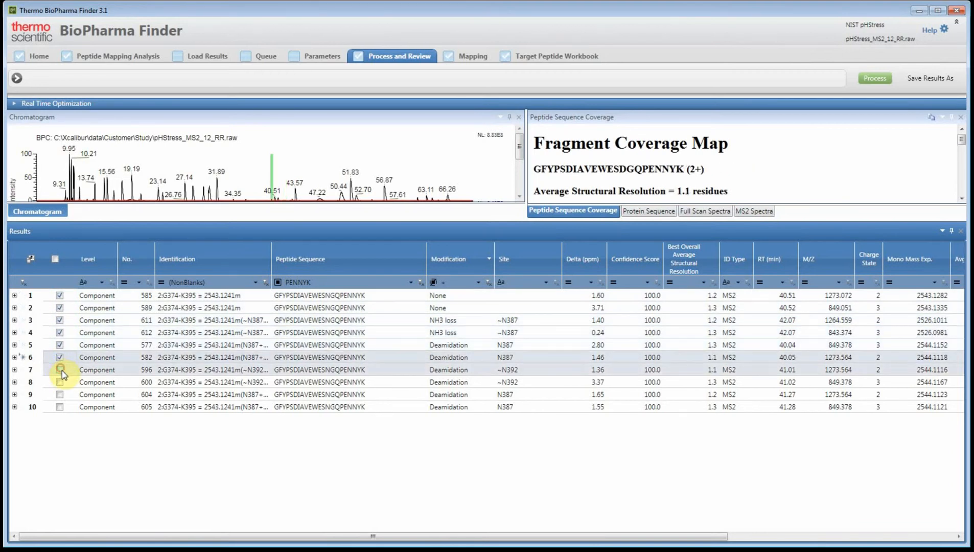
left_click(60, 382)
left_click(60, 394)
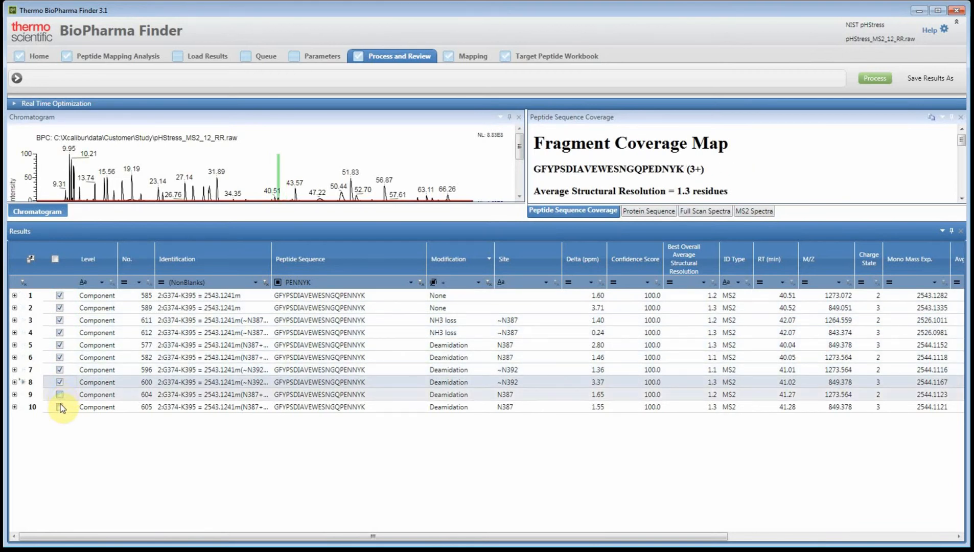
left_click(60, 407)
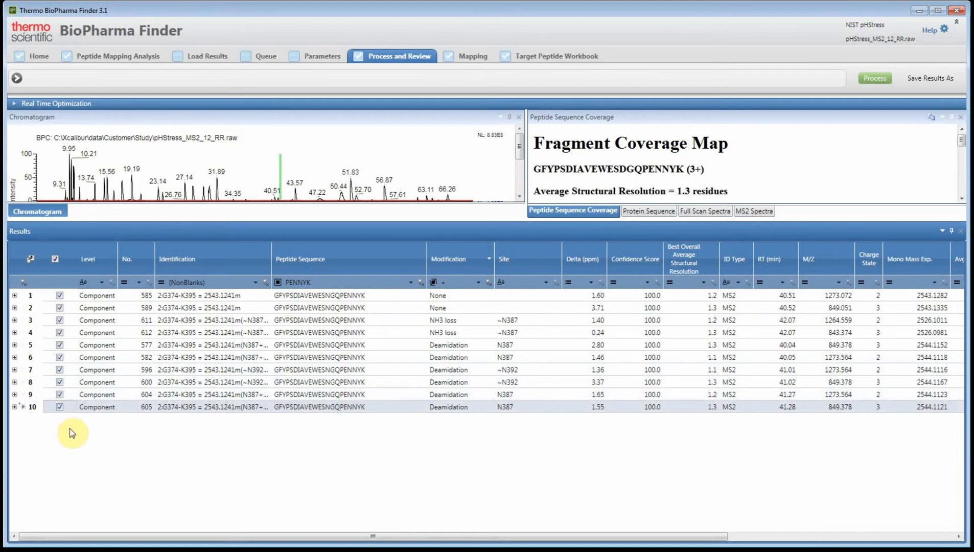
Clear the Modification and Peptide Sequence filters and sort the components so the checked ones come first
left_click(487, 283)
left_click(421, 284)
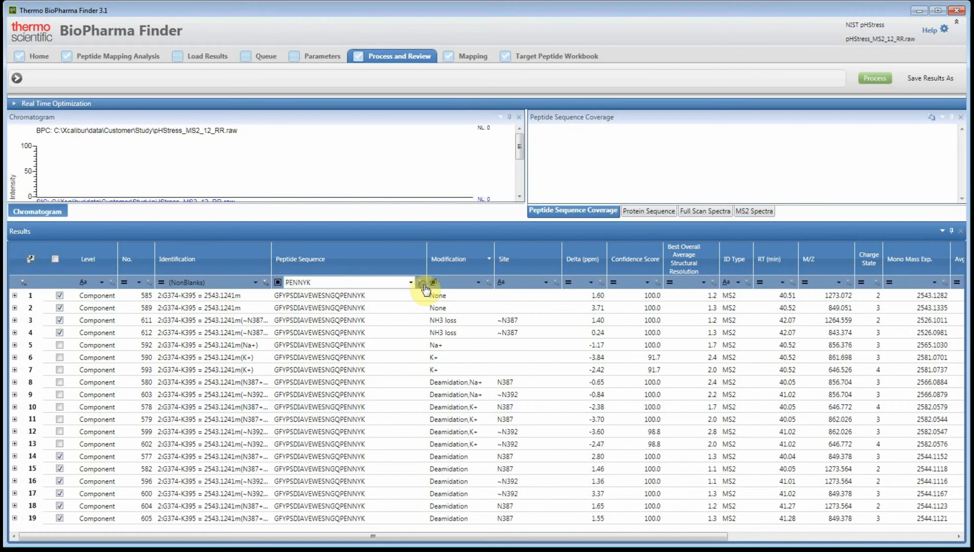
left_click(65, 260)
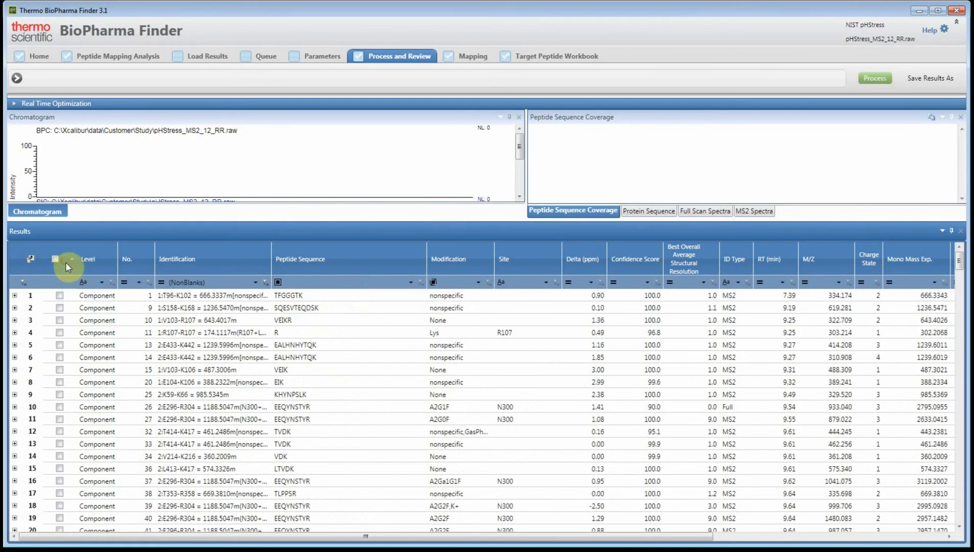
left_click(66, 263)
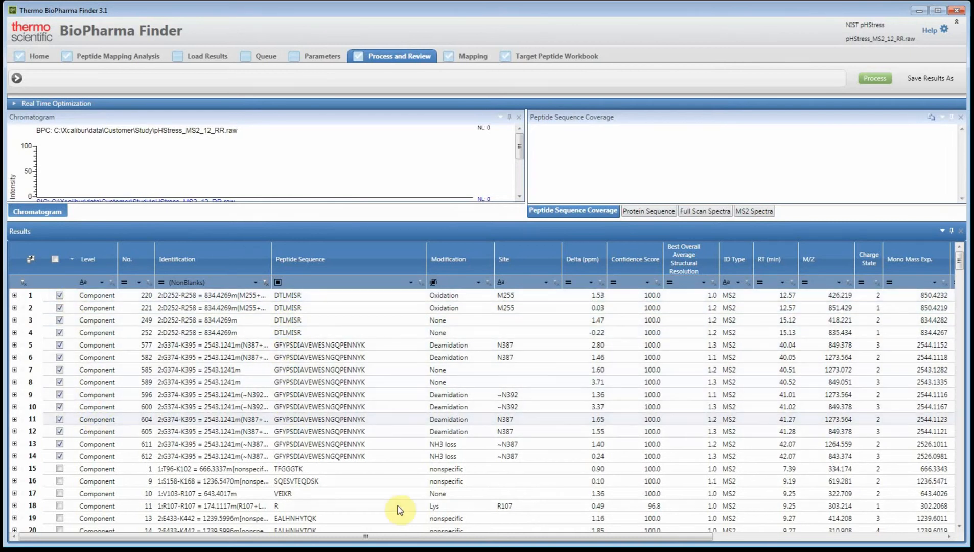
Move the Comment column between Peptide Sequence and Modification in the Results table
left_click_drag(433, 534, 667, 551)
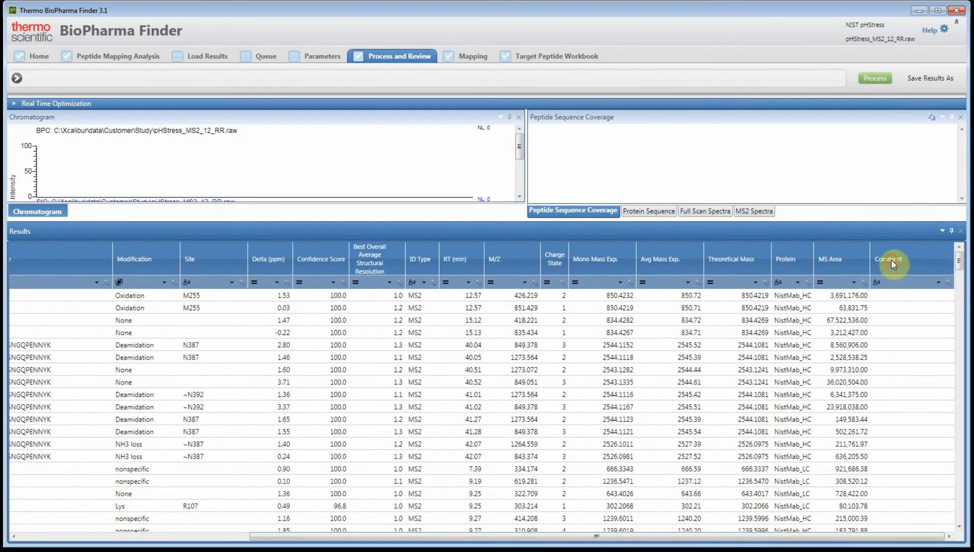
left_click_drag(257, 257, 109, 260)
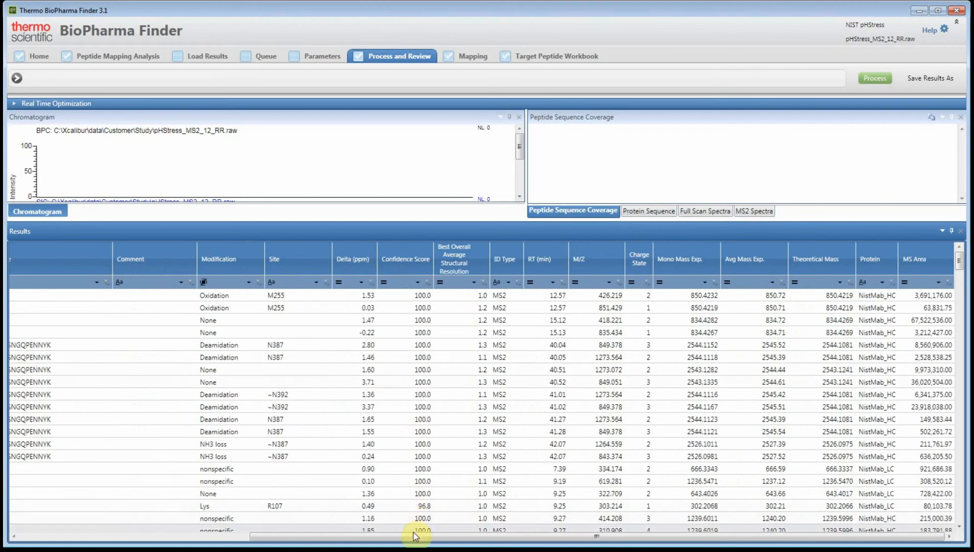
left_click_drag(419, 541, 164, 543)
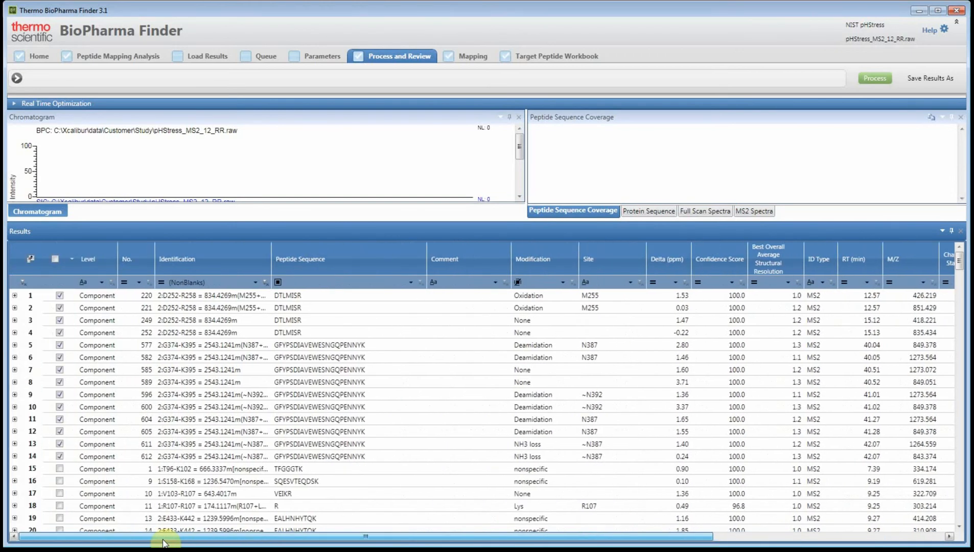
Enter the comment "added to workbook" for the two oxidized DTLMISR components, 220 and 221
left_click(458, 301)
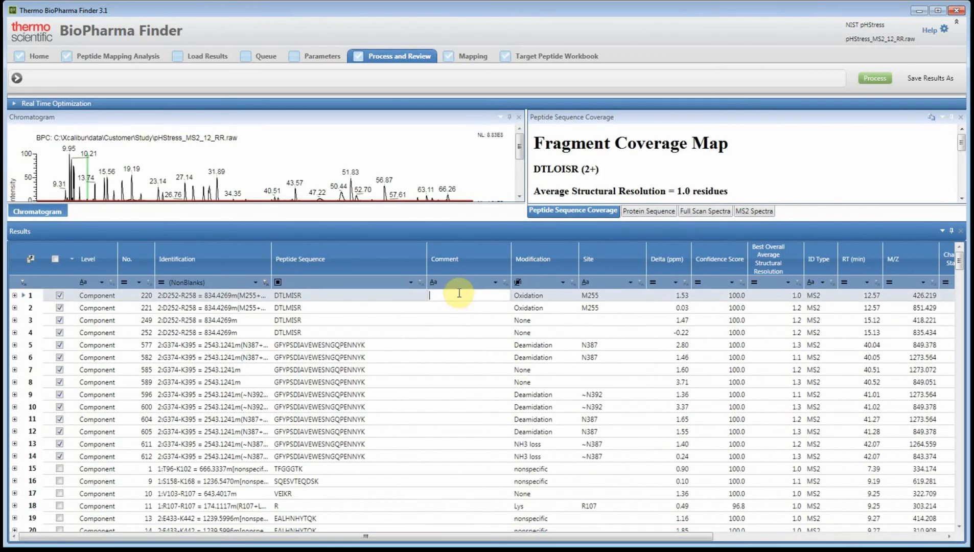
type("added to workbook")
left_click(446, 306)
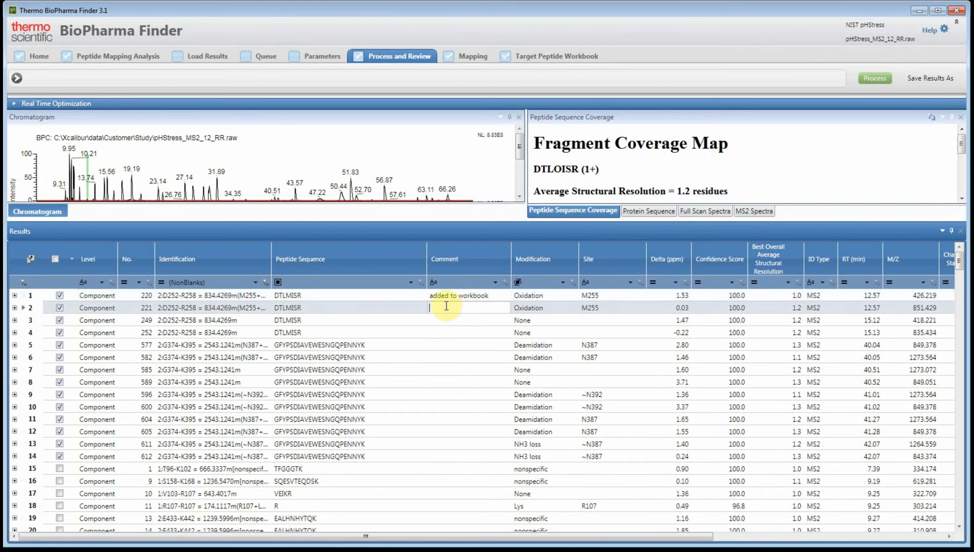
type("added to workbok")
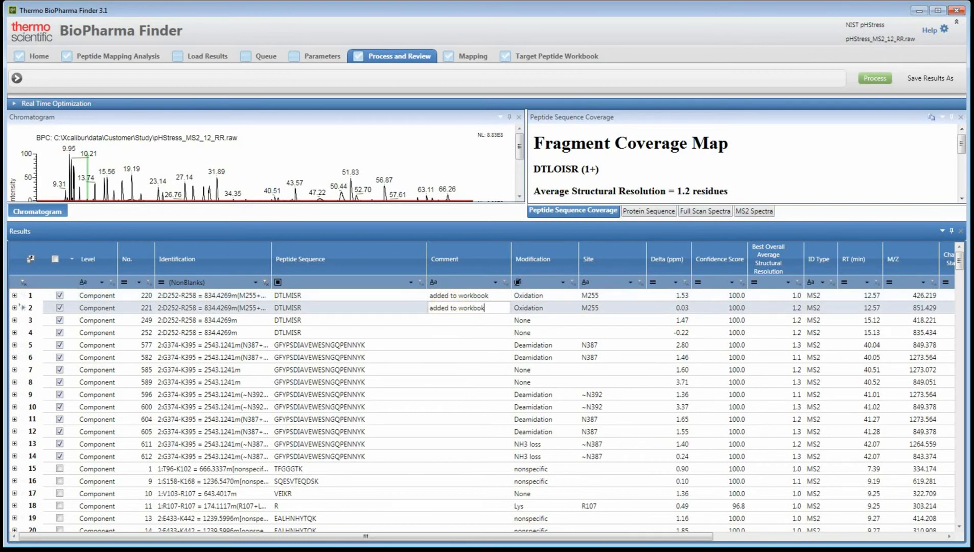
key("BackSpace")
type("ok")
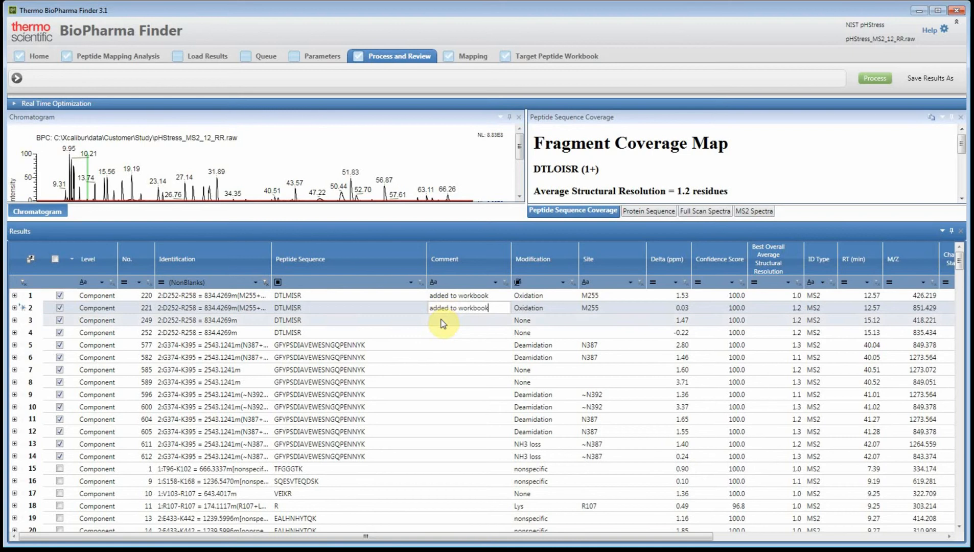
Enter the comment "Good ID" for the unmodified DTLMISR component 249
left_click(442, 317)
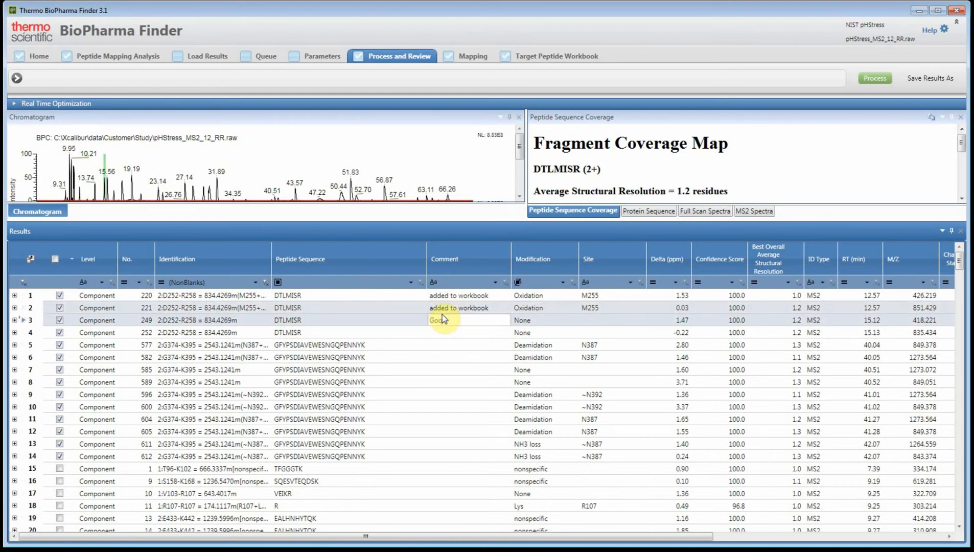
left_click(438, 332)
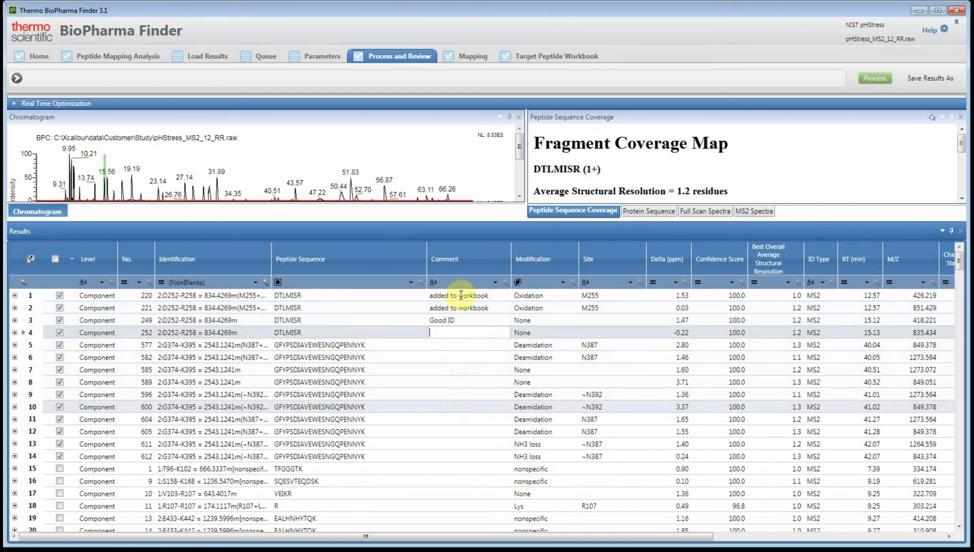
left_click(444, 343)
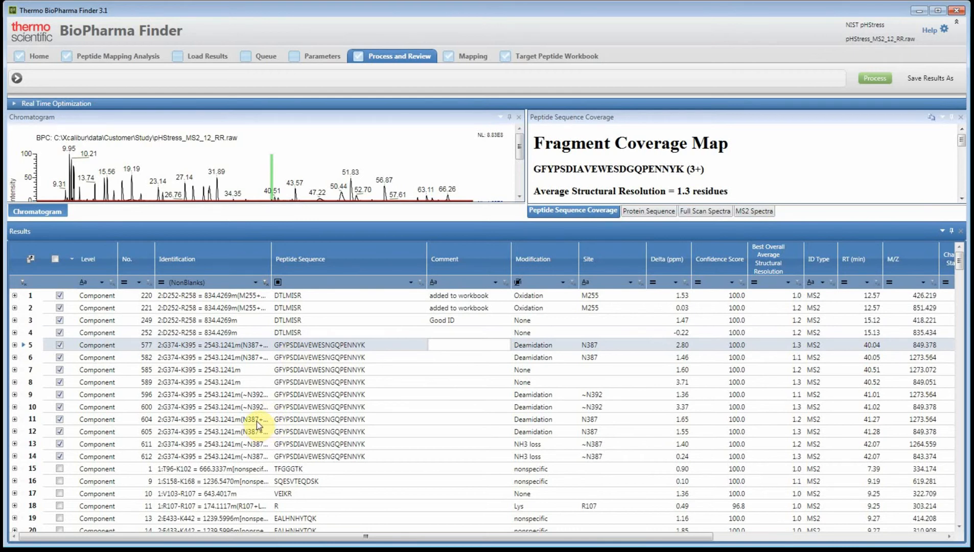
Save the checked components to the existing NIST pHStress peptide workbook, agreeing to close its open copy before updating
left_click(101, 441)
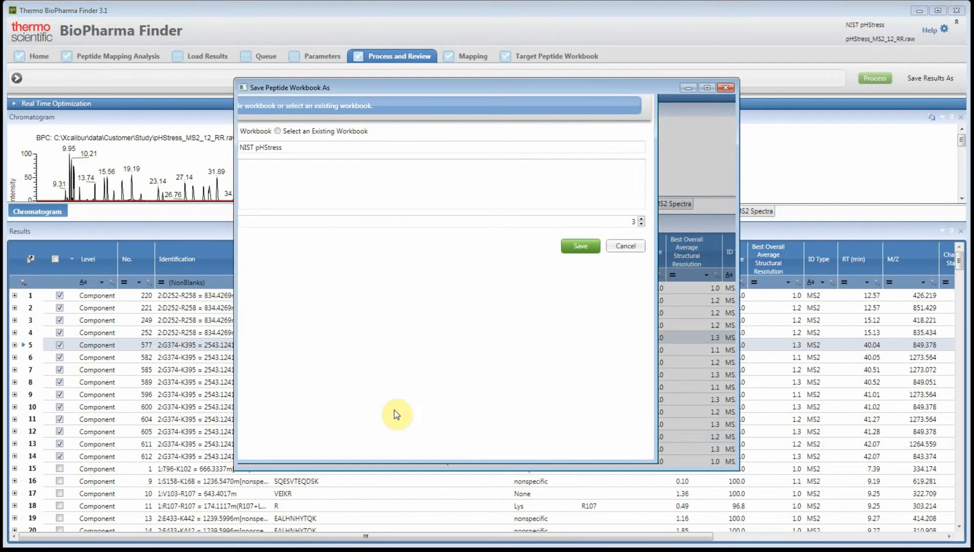
left_click(358, 139)
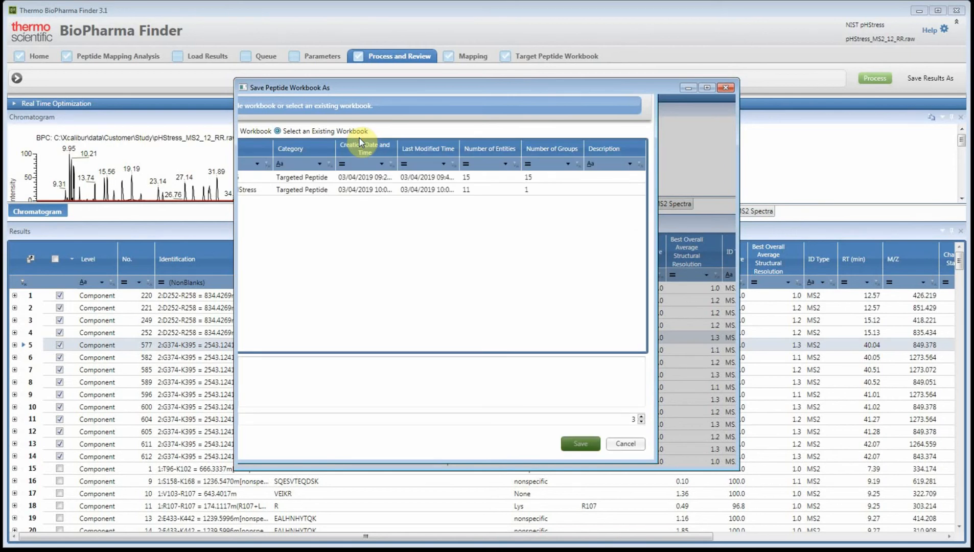
left_click(309, 190)
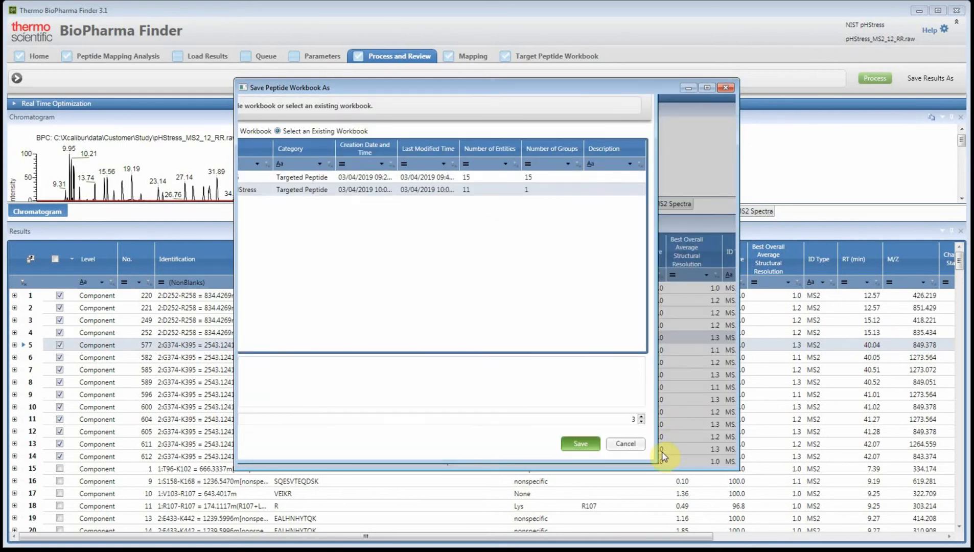
left_click(662, 451)
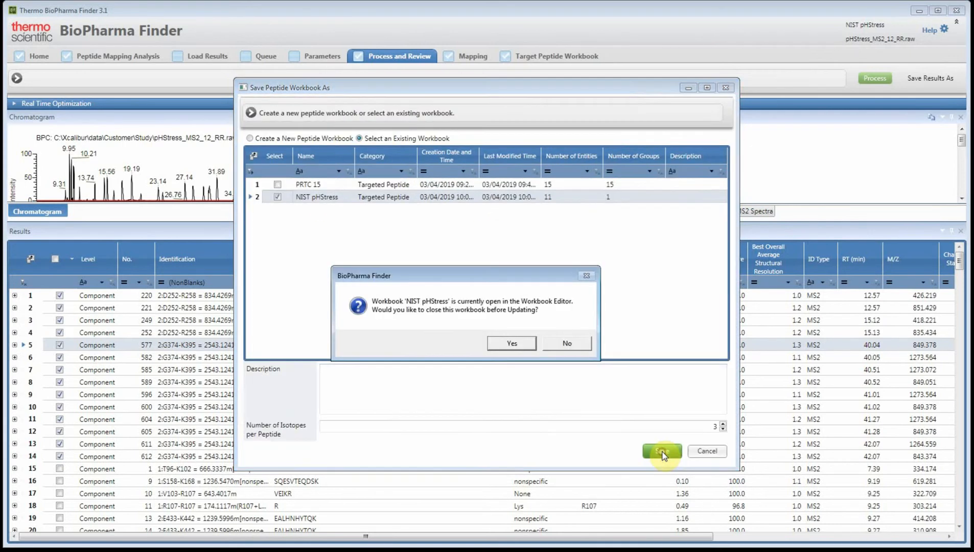
left_click(512, 344)
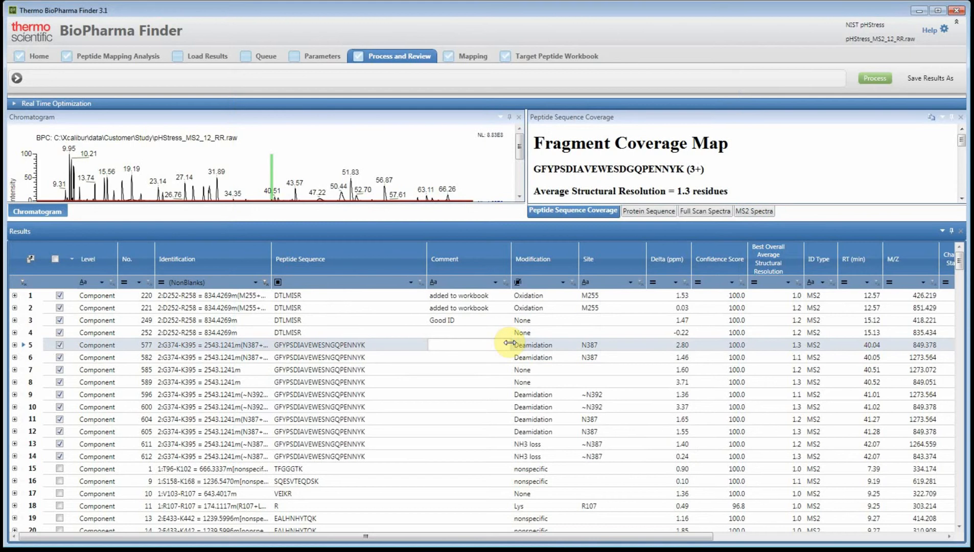
Open the updated NIST pHStress target peptide workbook for editing and widen its Peptide Sequence column to show full sequences
left_click(516, 57)
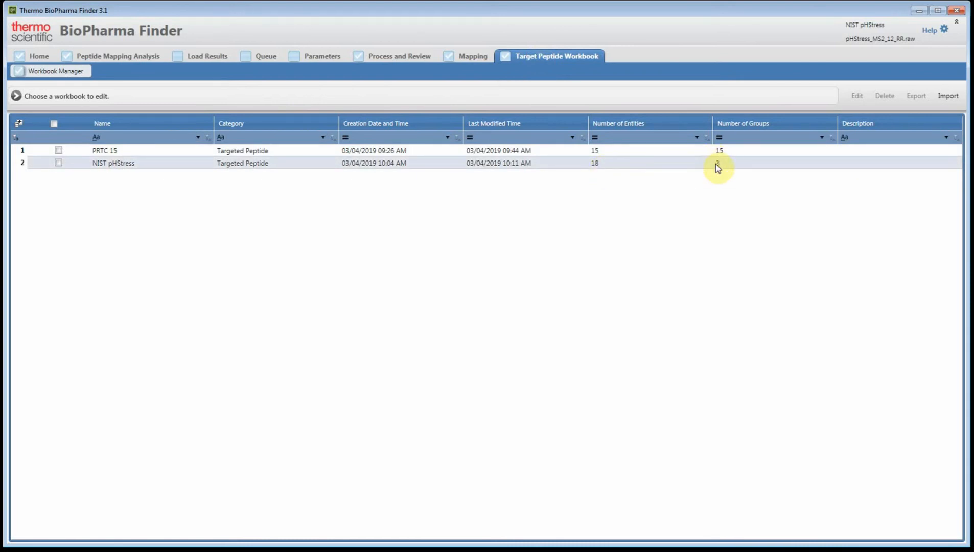
left_click(322, 165)
double_click(323, 163)
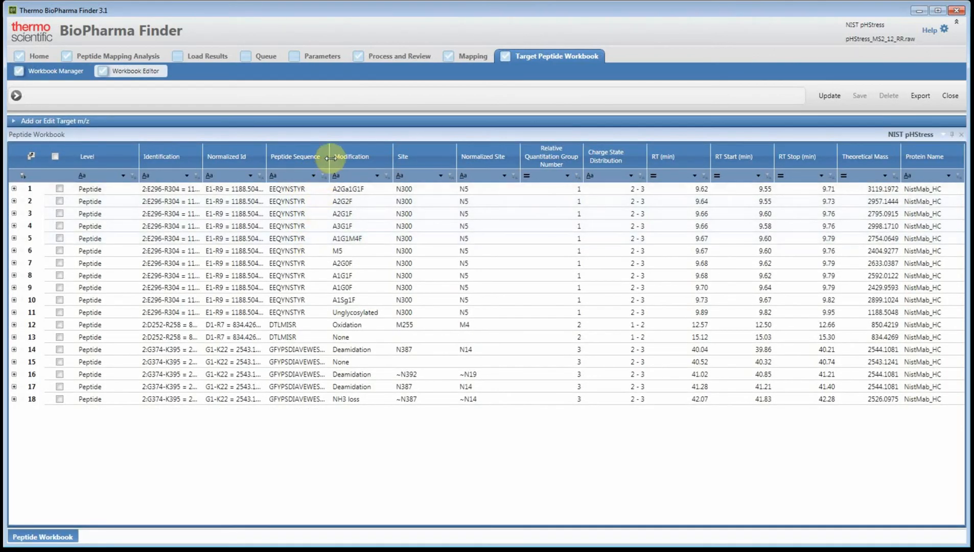
left_click_drag(331, 158, 376, 164)
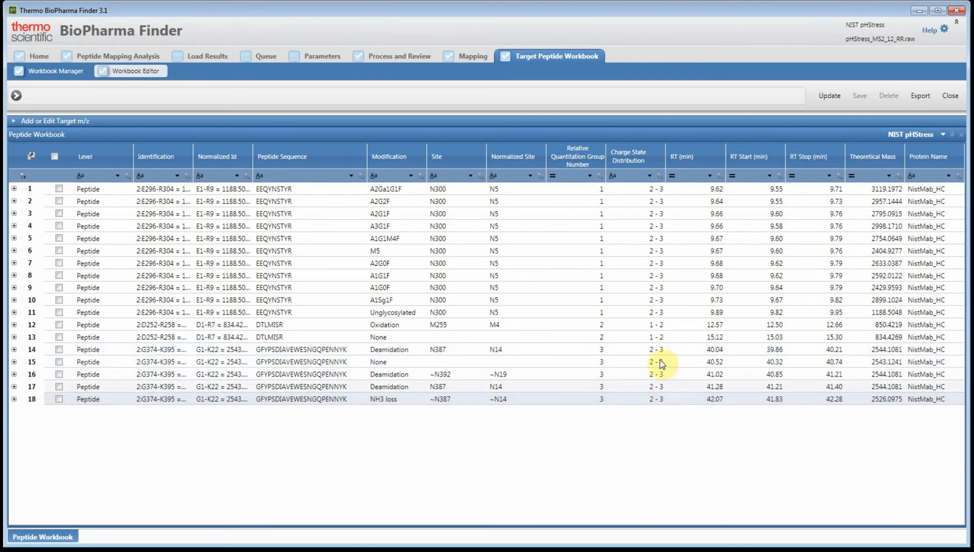
Go to the peptide mapping analysis setup and name the experiment NIST Targeted Analysis
left_click(150, 56)
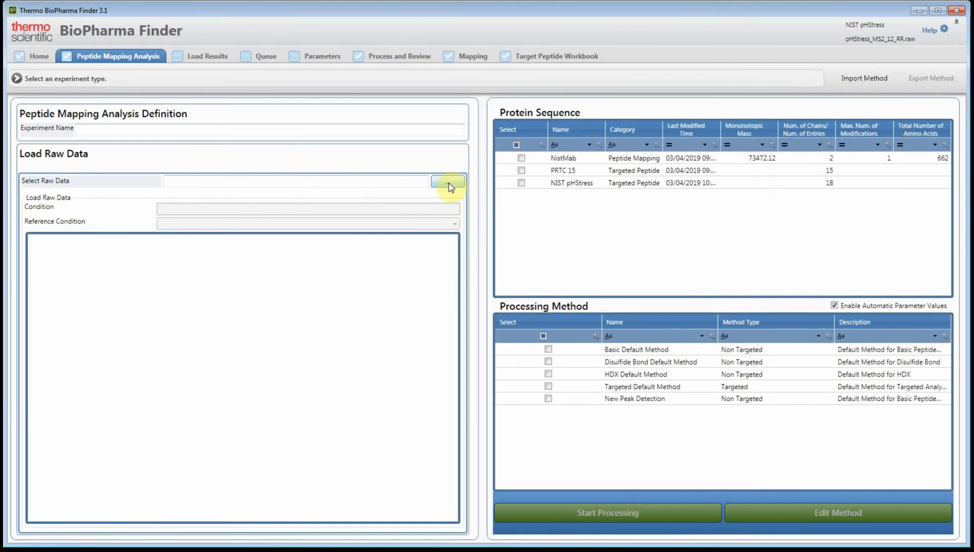
left_click(223, 128)
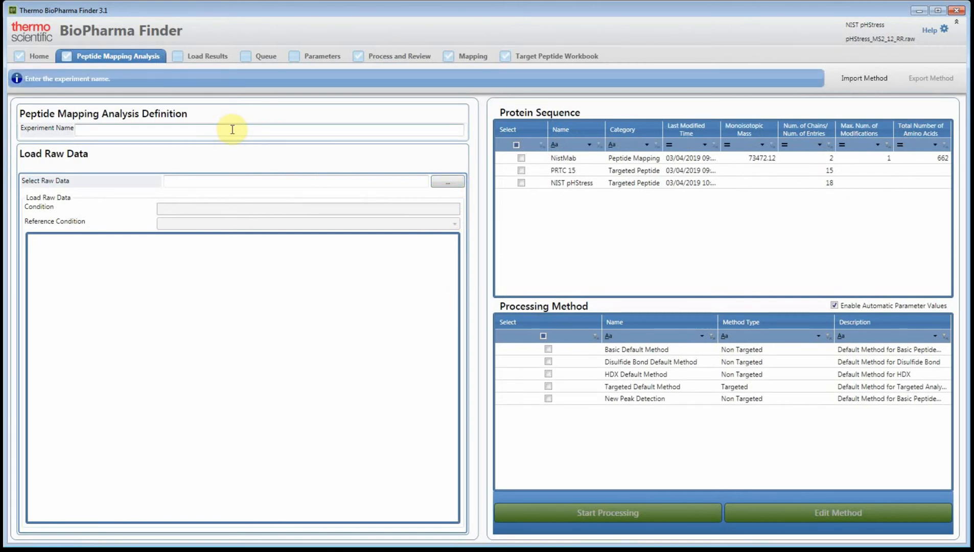
type("NIST Targeted Analysis")
Load the raw files Control_MS2_10_RR, pHStress_MS2_12_RR, Spike_MS2_11_RR and Unknown_MS2_13_RR from the Study folder
left_click(459, 183)
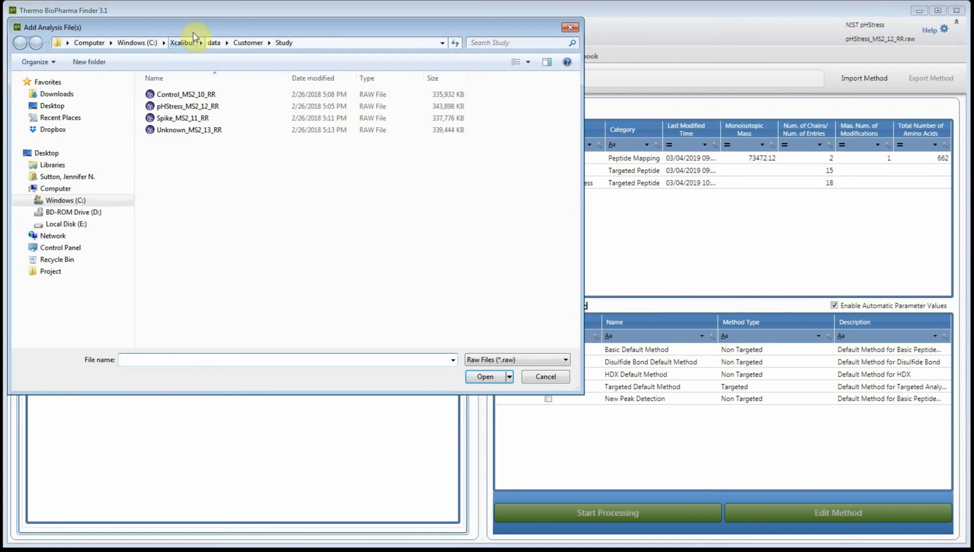
left_click_drag(192, 28, 316, 72)
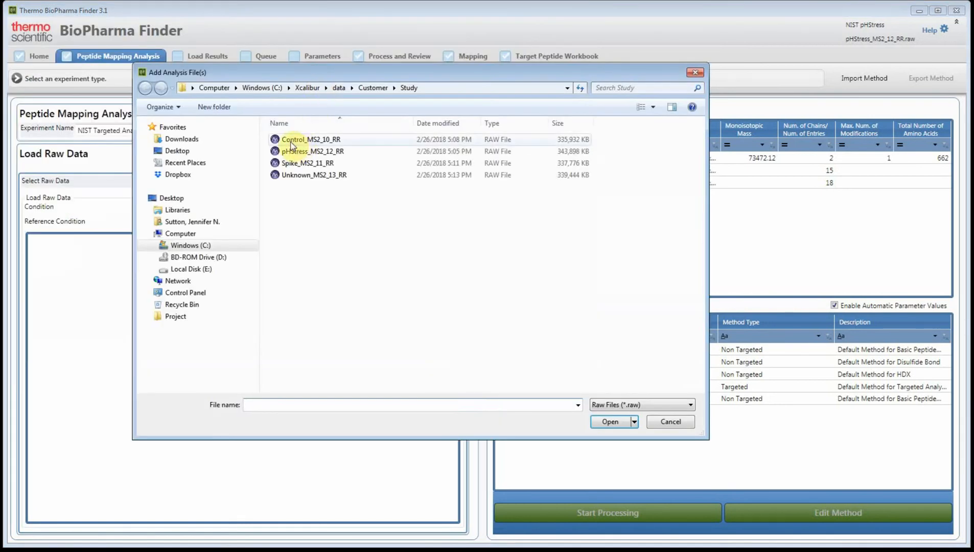
left_click(291, 140)
left_click(294, 176, "shift")
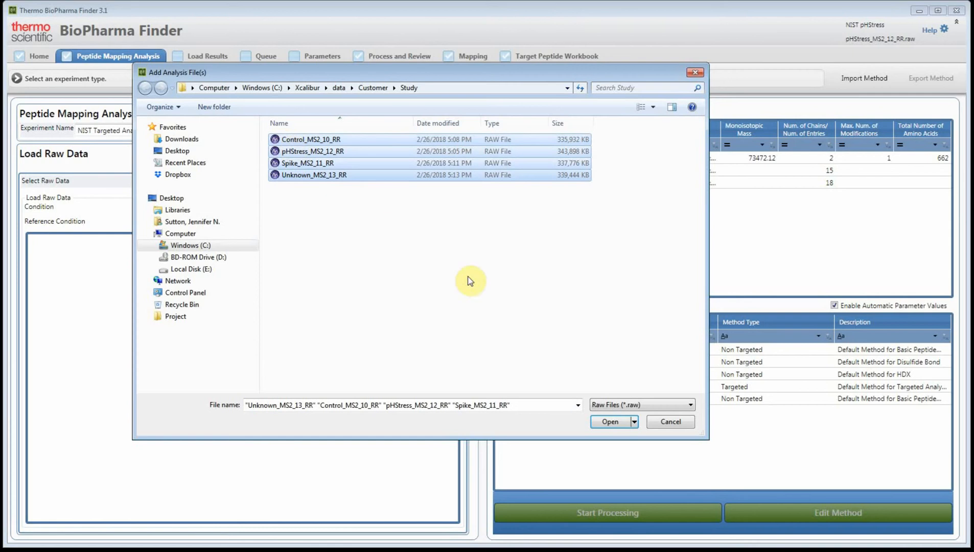
left_click(617, 423)
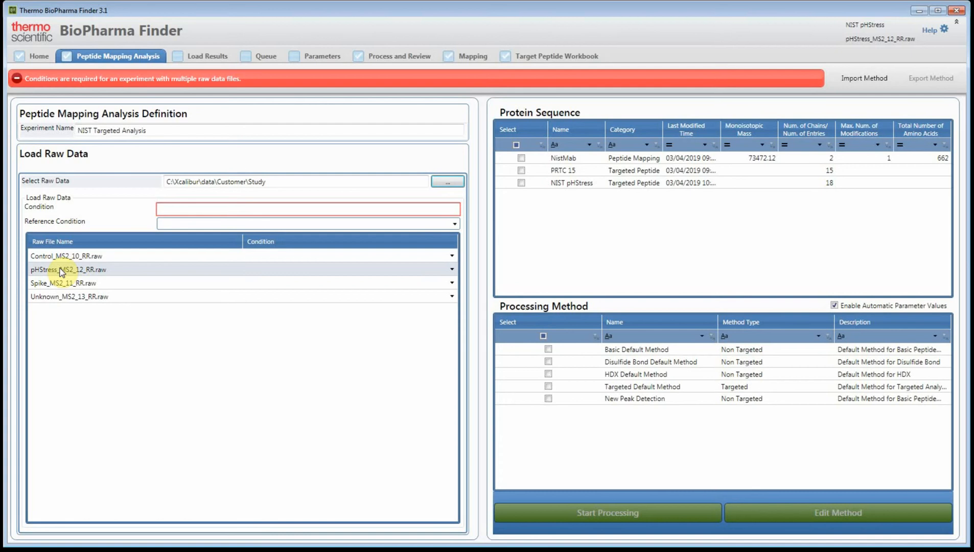
Enter the conditions Control, pHStress, Spike and Unknown for the four raw files, with Control as the reference condition
left_click(173, 207)
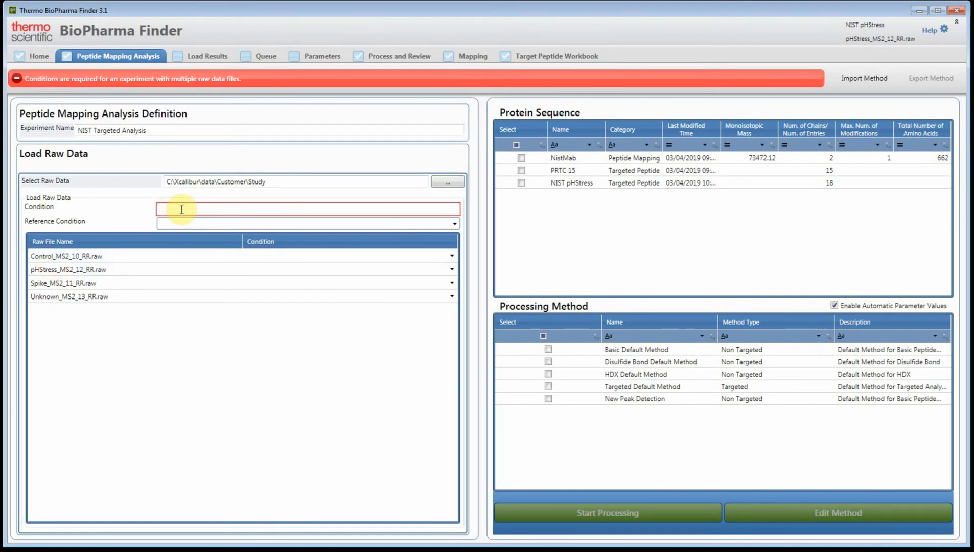
type("Co")
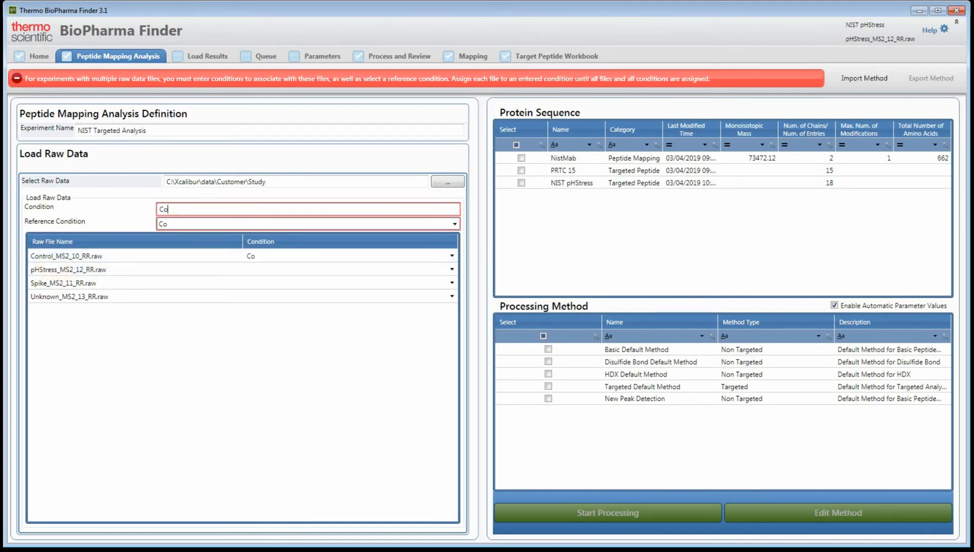
type("ntrol pHStress Sp")
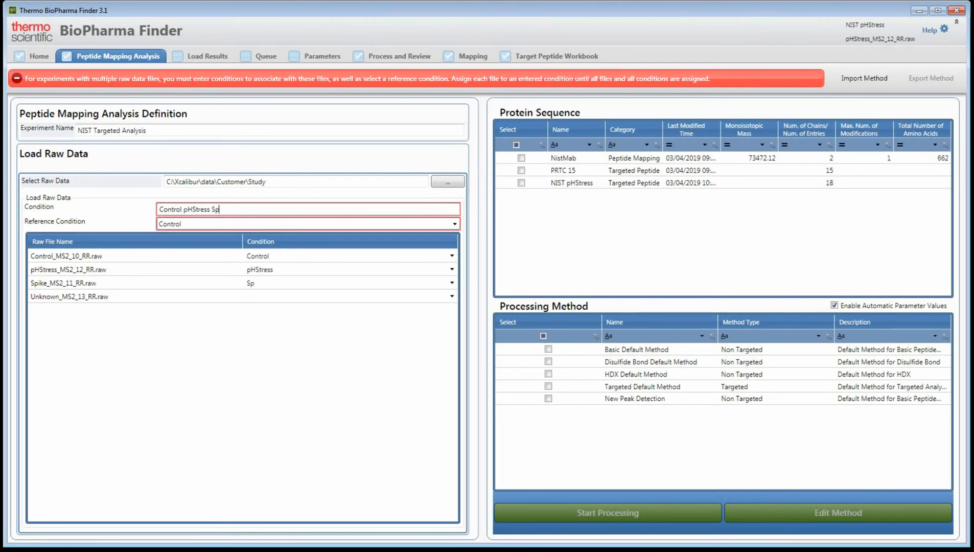
type("ike Unknow")
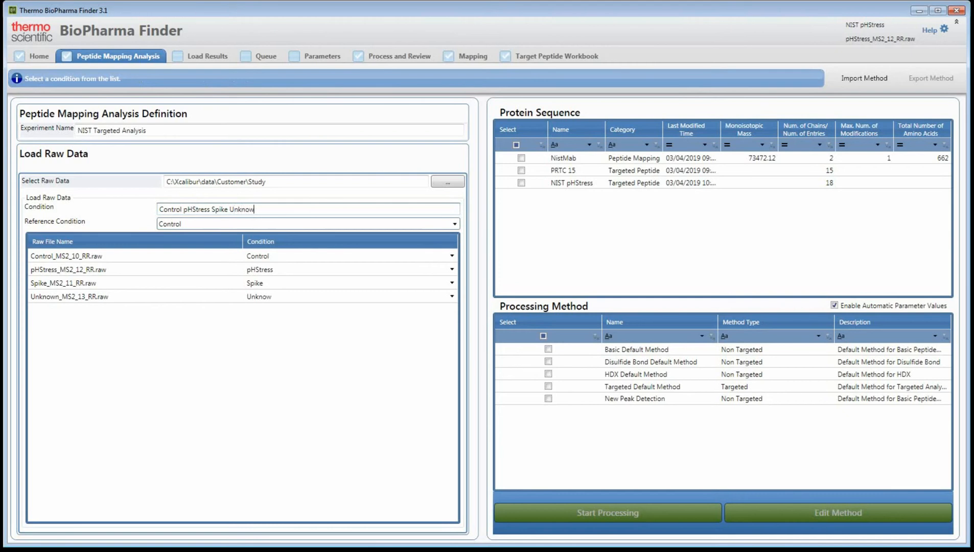
type("n")
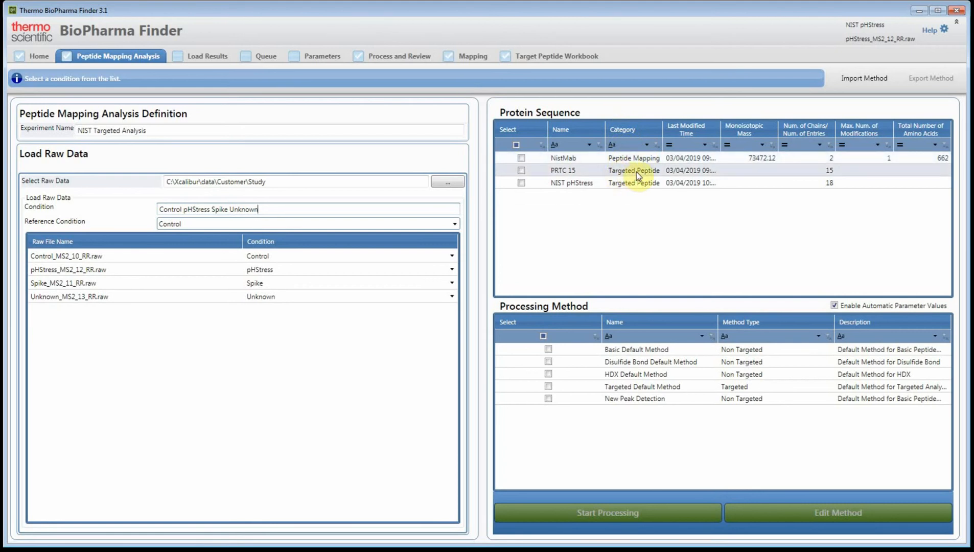
Start processing with the NIST pHStress targeted peptide sequence and Targeted Default Method, agreeing to save the recalculated % Abundance results to a database
left_click(521, 183)
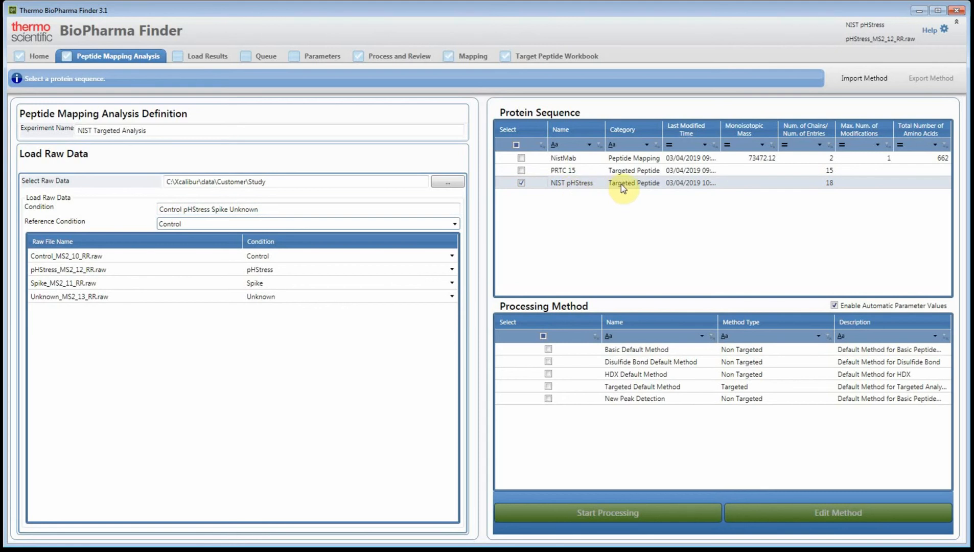
left_click(548, 386)
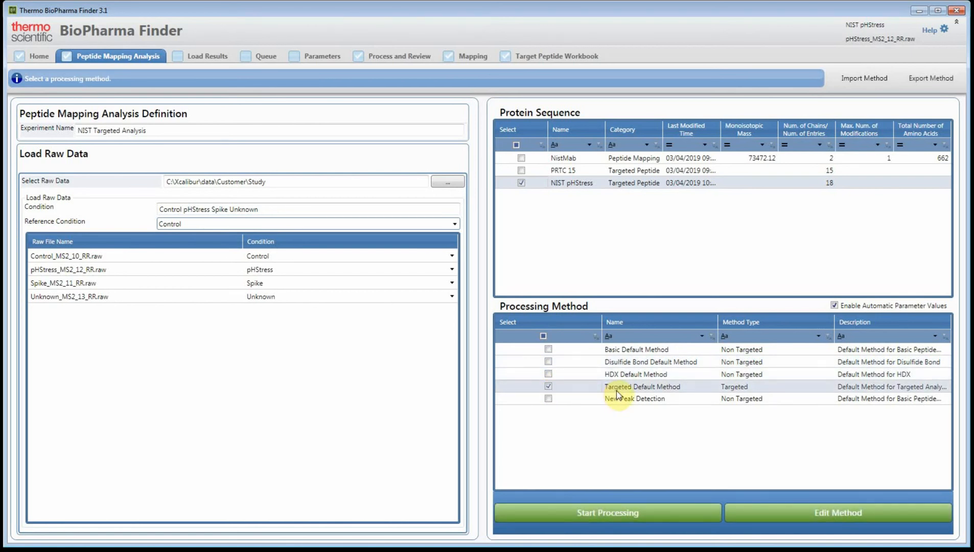
left_click(665, 514)
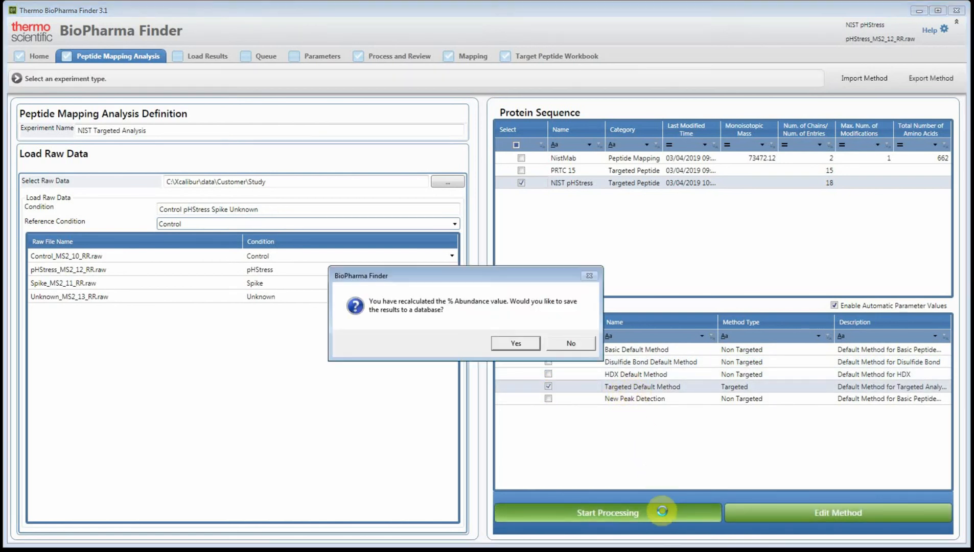
left_click(515, 342)
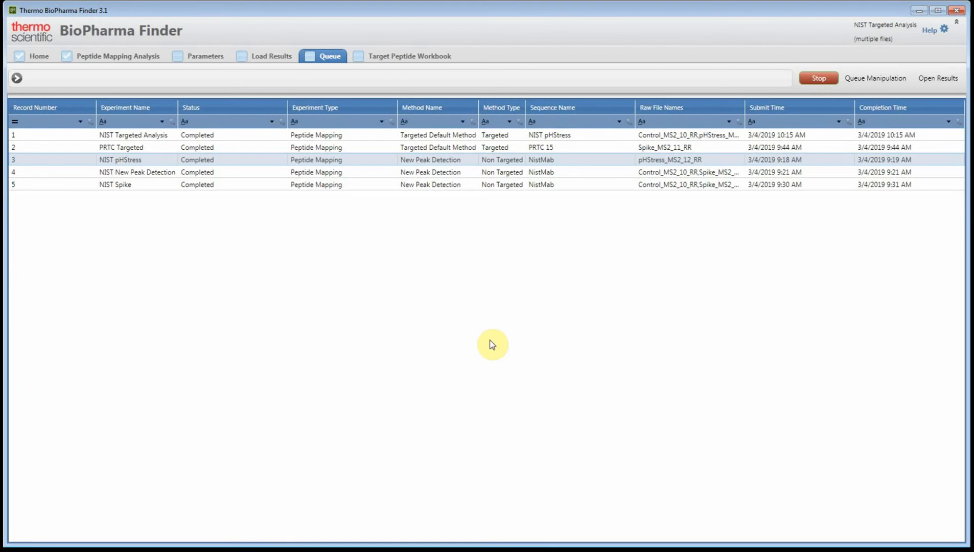
Open the NIST Targeted Analysis results, widen the Trend Ratio plot and view the ratios for the A2Ga1G1F component with m/z 1561.110
left_click(300, 134)
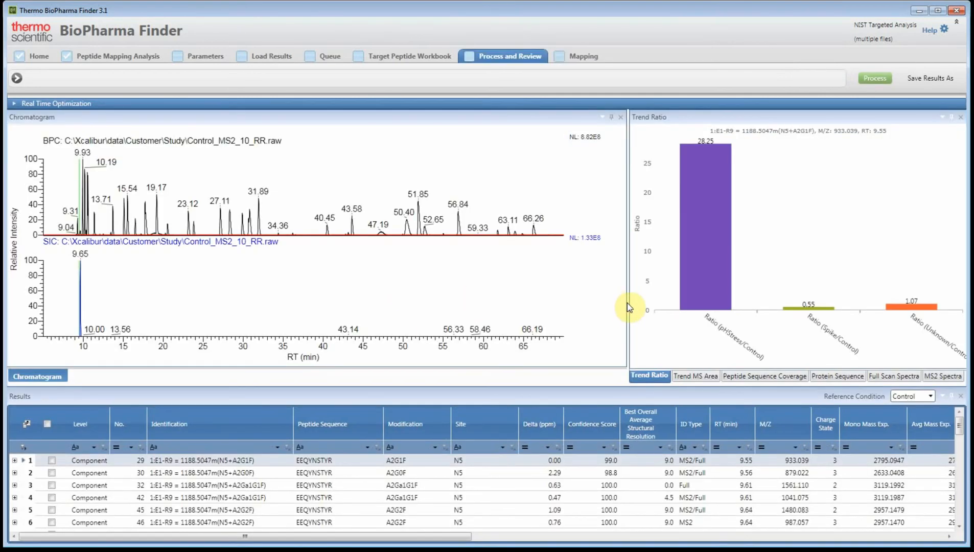
left_click_drag(516, 300, 515, 300)
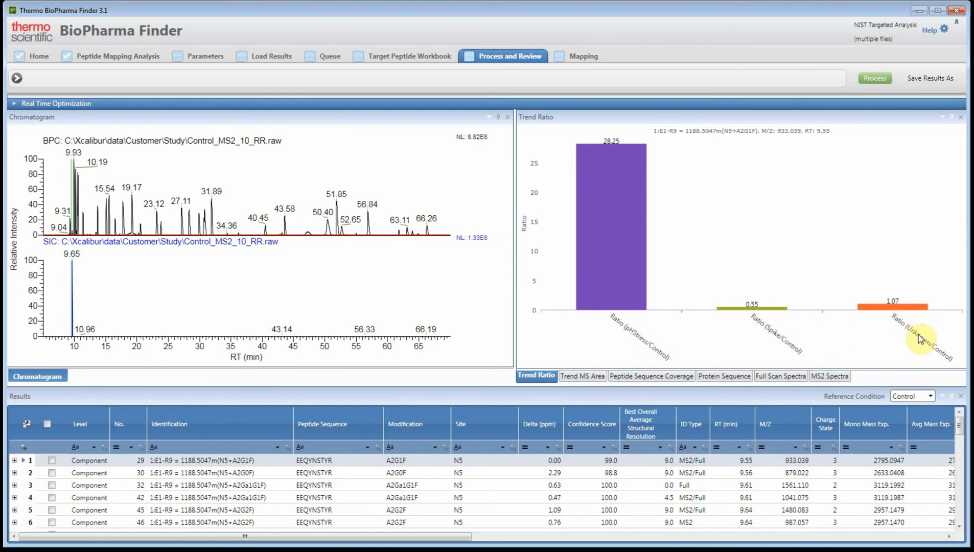
left_click(912, 399)
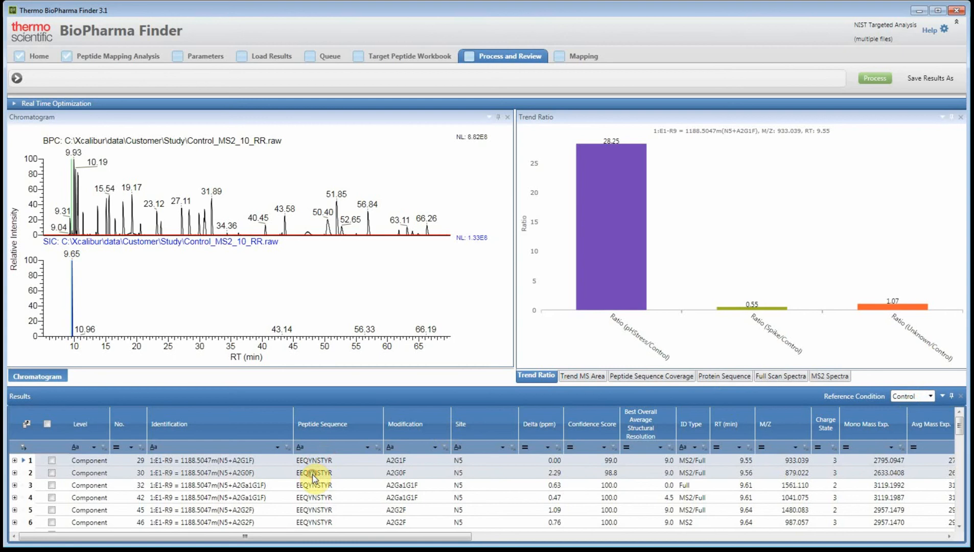
left_click(321, 489)
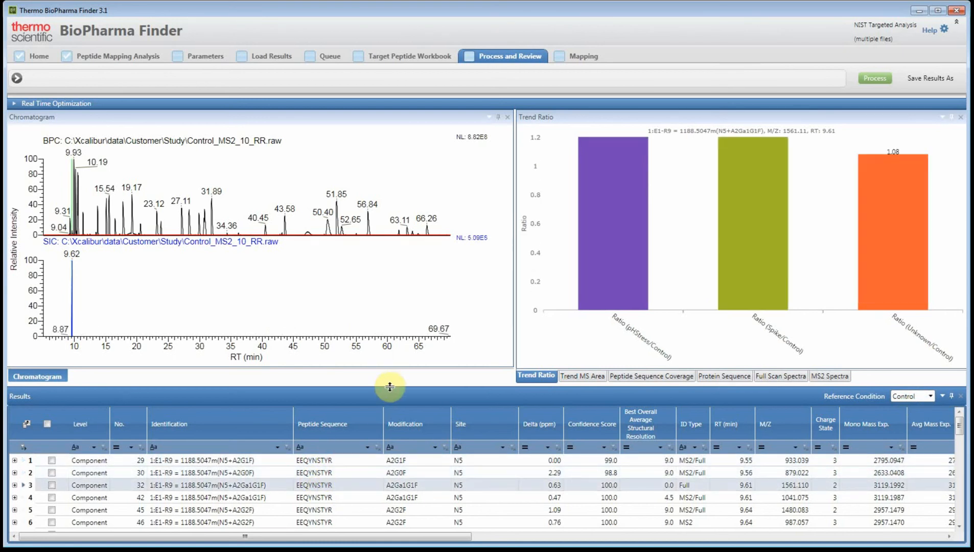
Show the Trend MS Area plot, enlarge the Results table and look through its components down to the last one
left_click(584, 376)
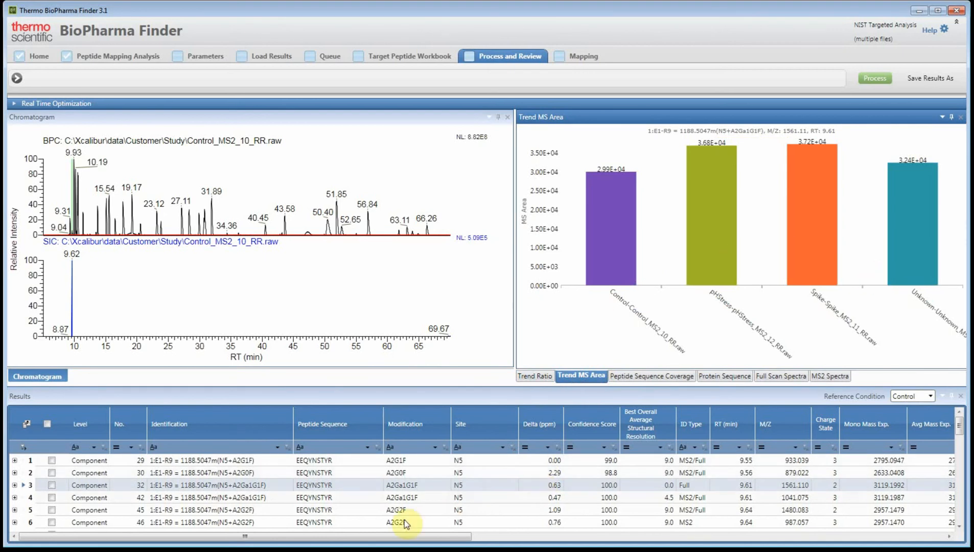
scroll(389, 519, "down", 1)
left_click(350, 389)
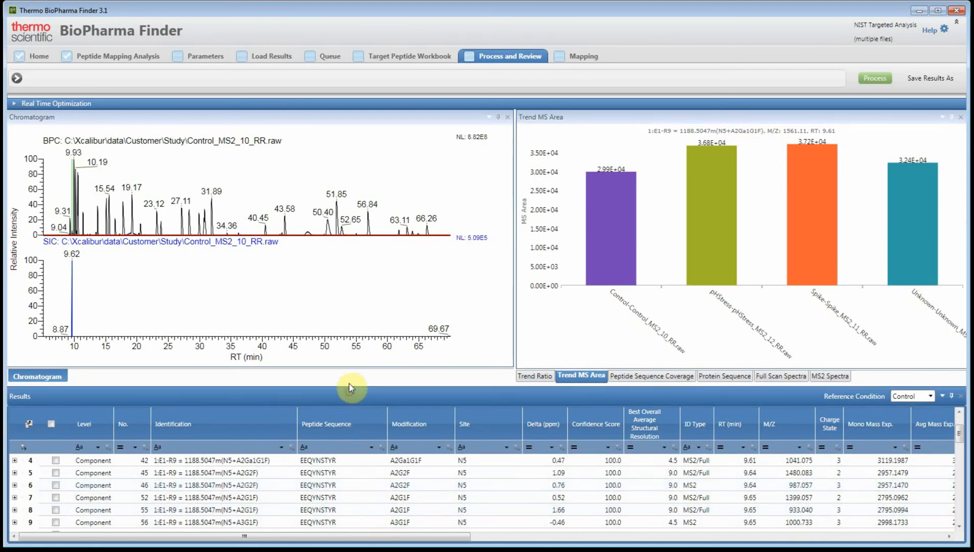
left_click_drag(347, 385, 347, 281)
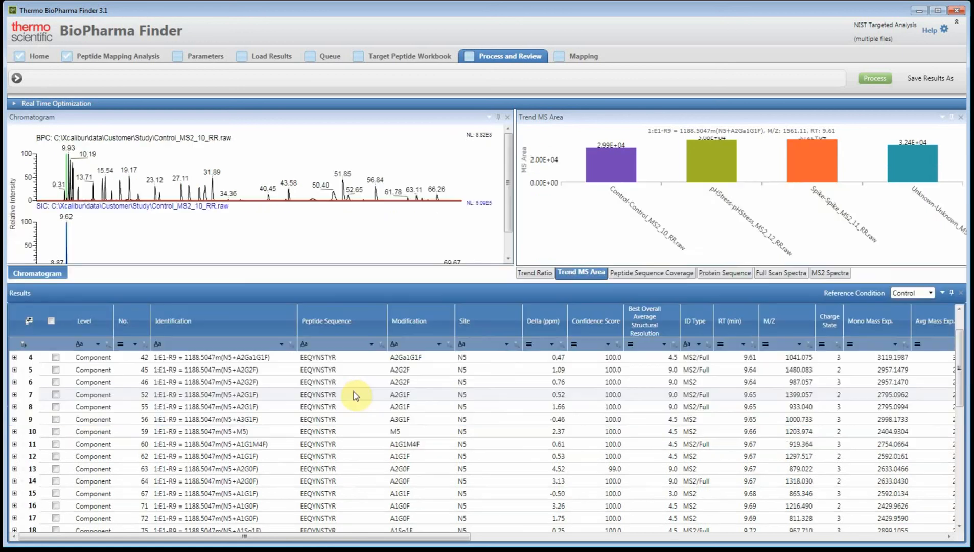
scroll(350, 418, "down", 3)
scroll(349, 431, "down", 2)
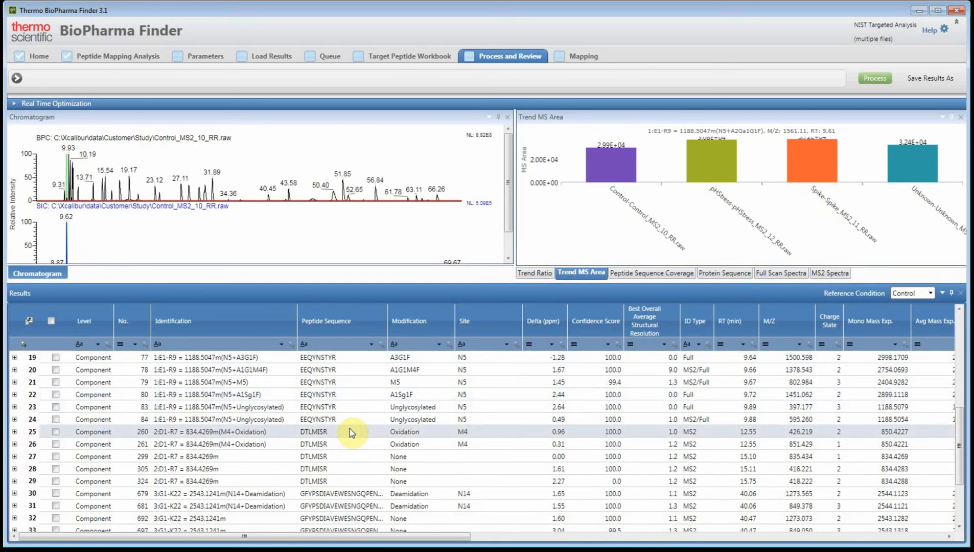
scroll(349, 430, "down", 2)
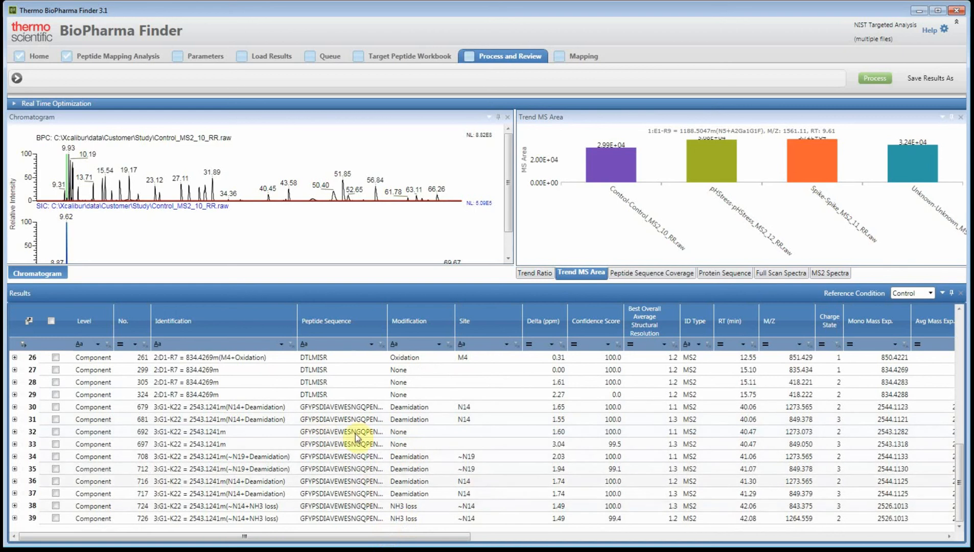
Compare the MS area trends of the two N14 deamidation components at RT 40.06, enlarging the plots for a better view
left_click(415, 409)
left_click_drag(489, 282, 488, 352)
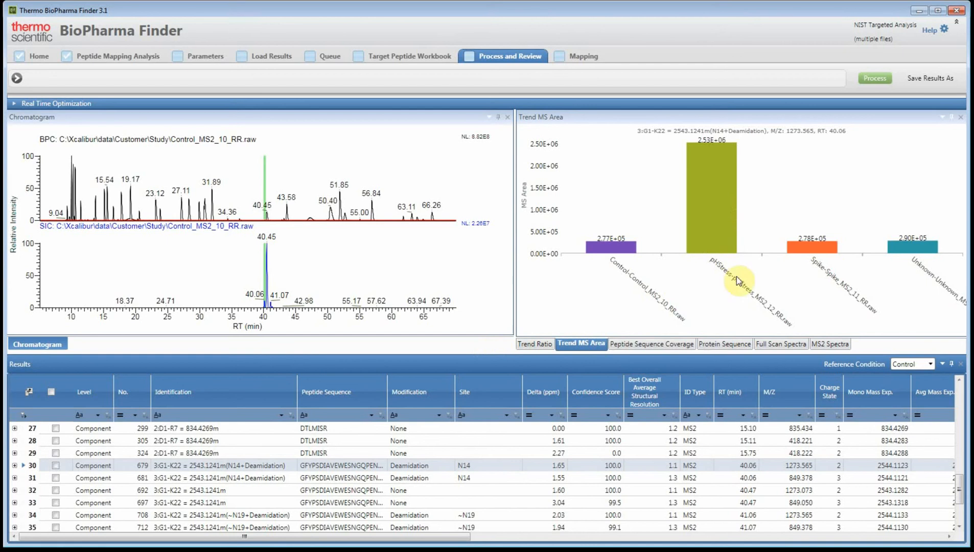
left_click(362, 480)
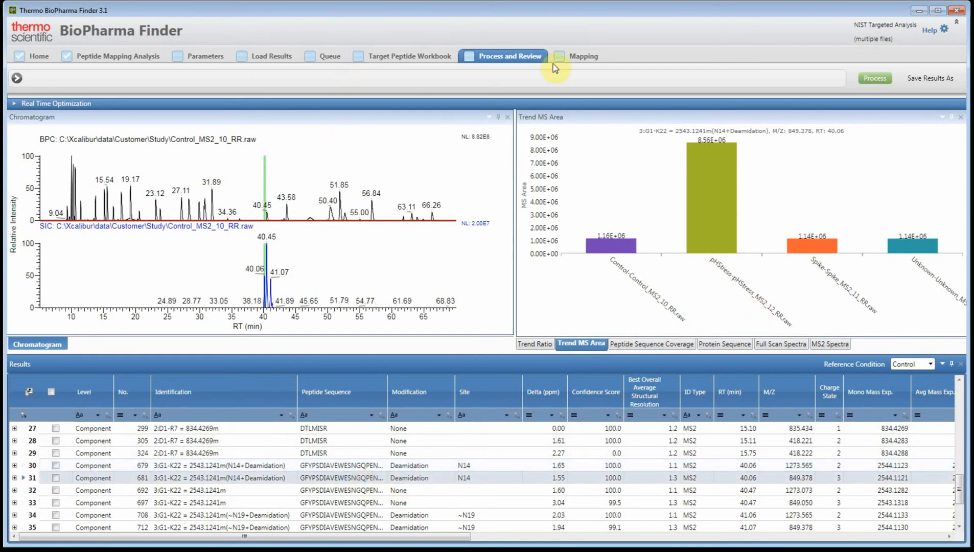
Examine the Sequence Coverage Map for the targeted peptides and inspect the chromatogram around the 15.11 min peak, restoring its full range
left_click(573, 58)
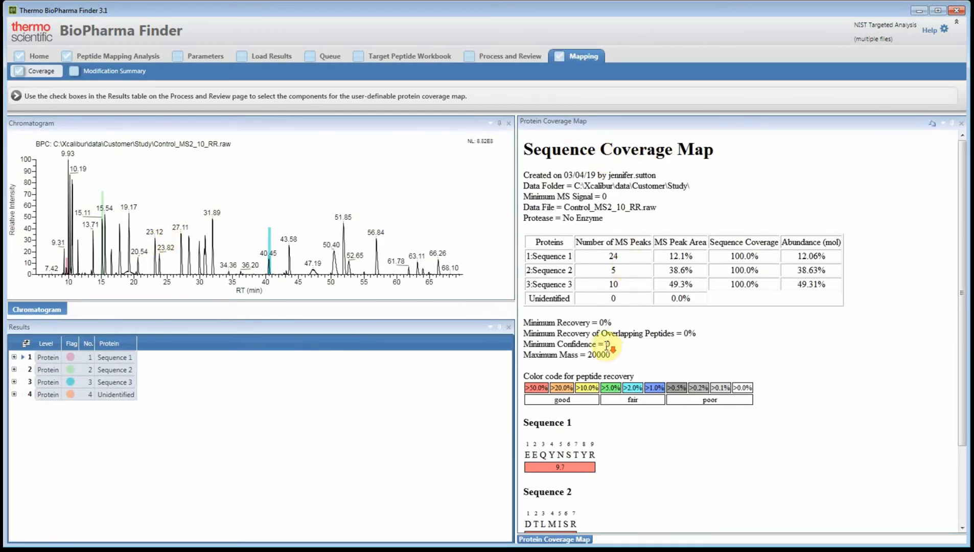
left_click(605, 344)
scroll(604, 344, "down", 2)
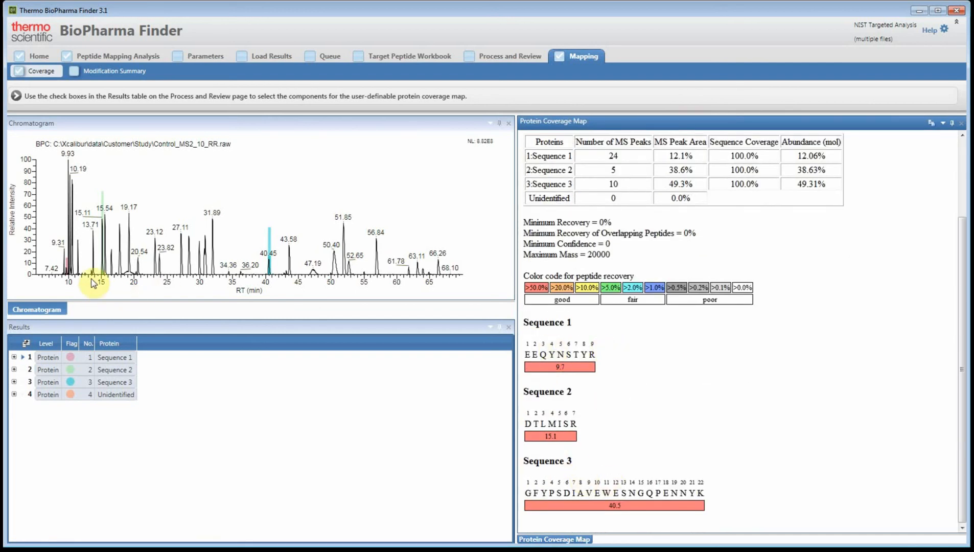
left_click_drag(63, 277, 134, 282)
left_click_drag(241, 281, 322, 282)
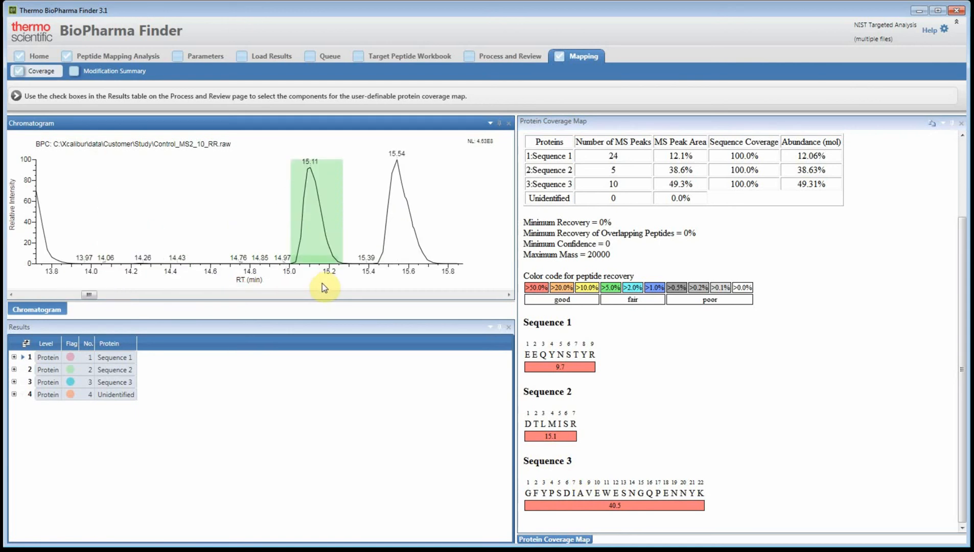
double_click(322, 280)
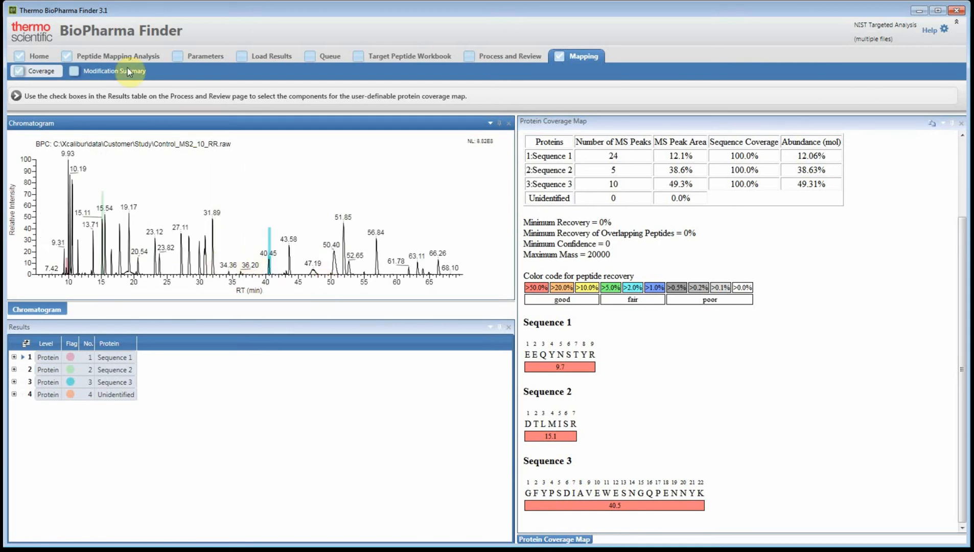
Open the Modification Summary, narrow the Protein and Residue # columns, and view the % Abundance values of N5+A2G1F across the four raw files
left_click(109, 72)
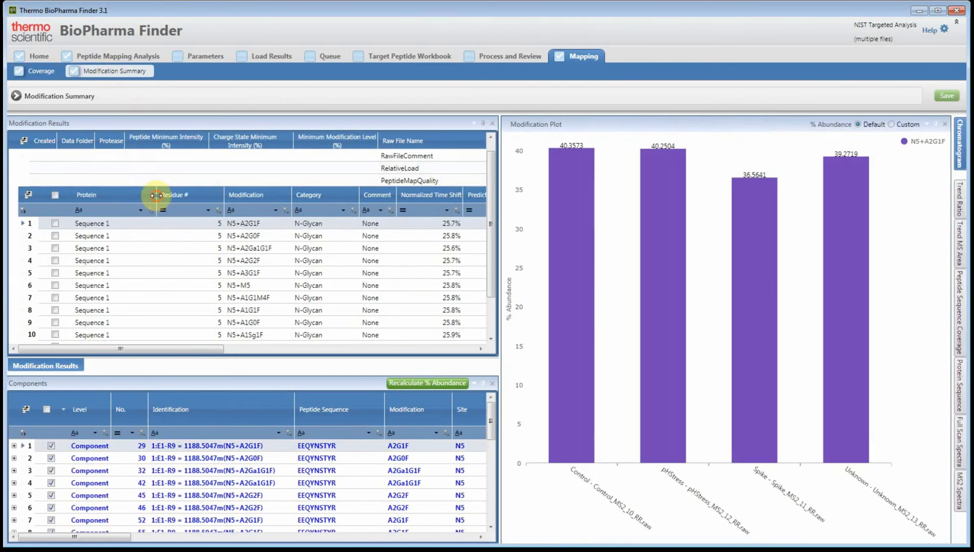
left_click_drag(156, 198, 111, 195)
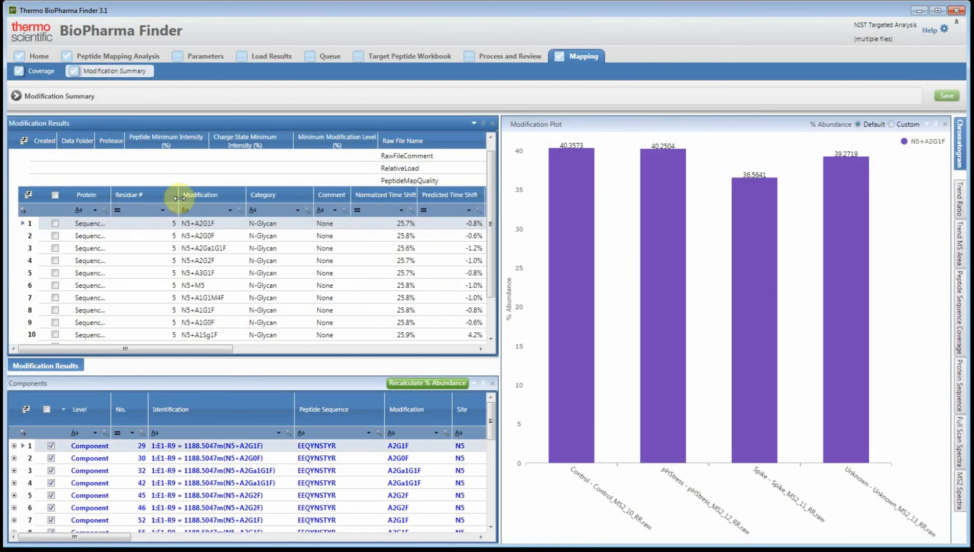
left_click_drag(179, 204, 145, 200)
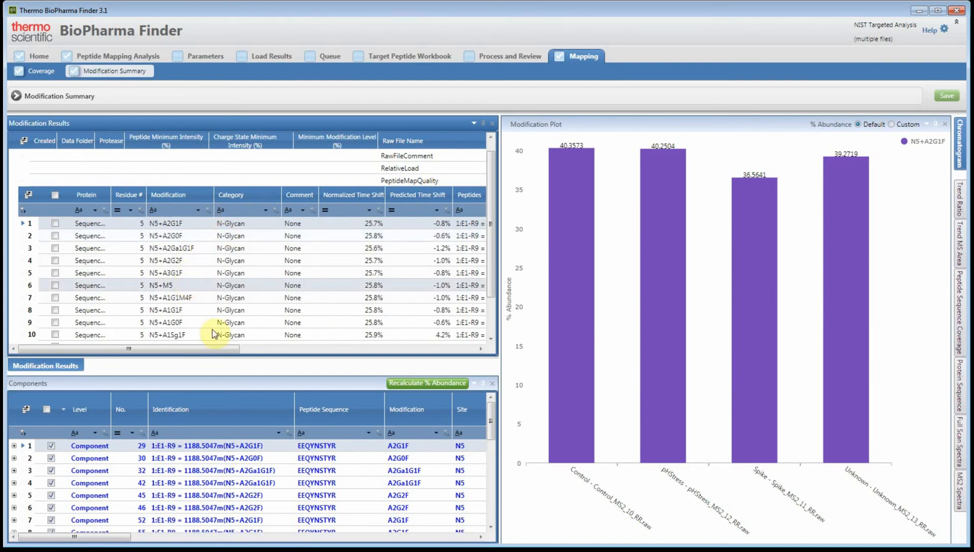
left_click(230, 384)
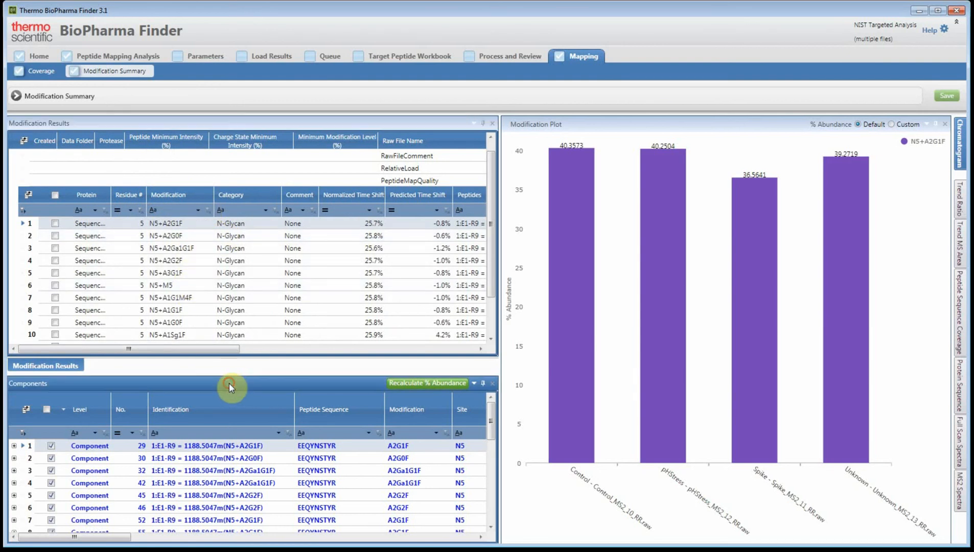
left_click(171, 224)
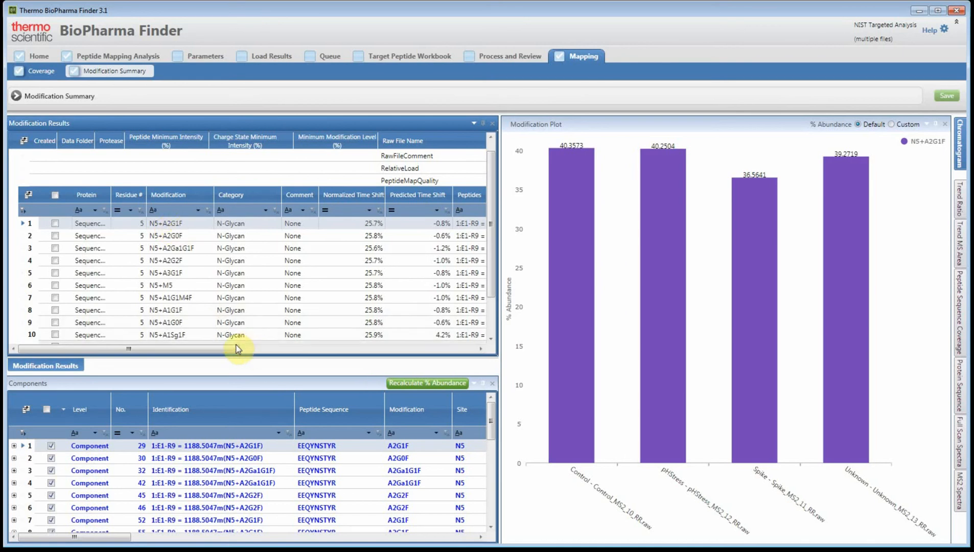
left_click_drag(233, 349, 471, 353)
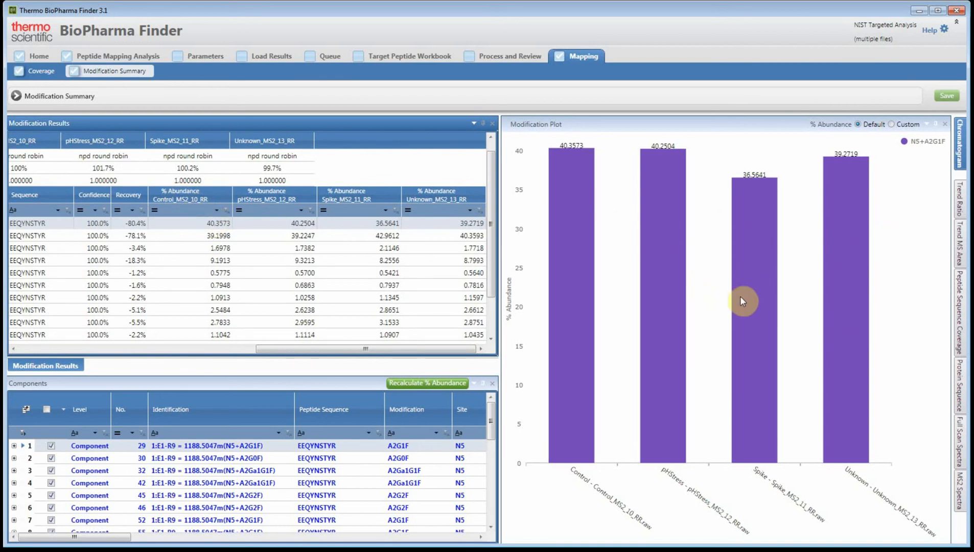
Preview the peptide sequence coverage, then keep the Trend MS Area plot permanently displayed beside the Modification Plot
left_click(959, 203)
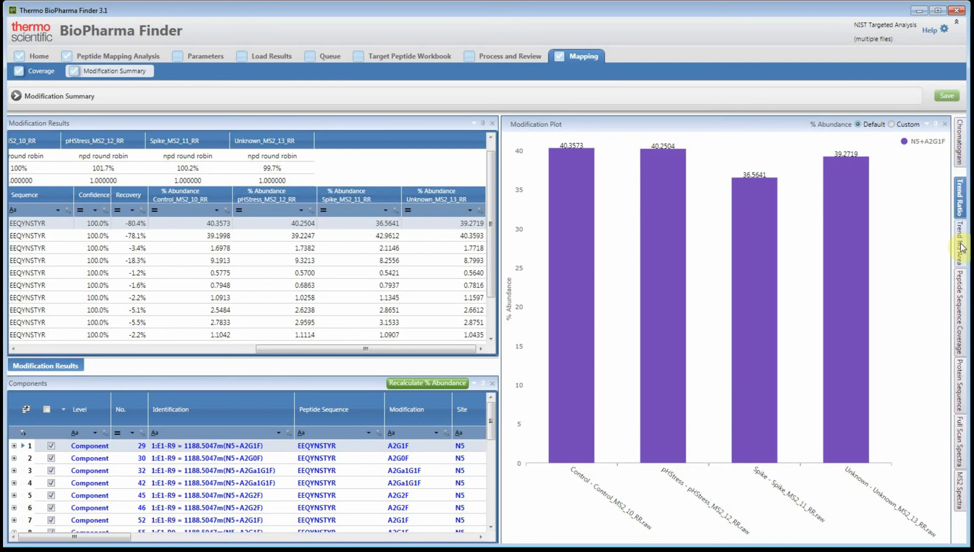
left_click(960, 304)
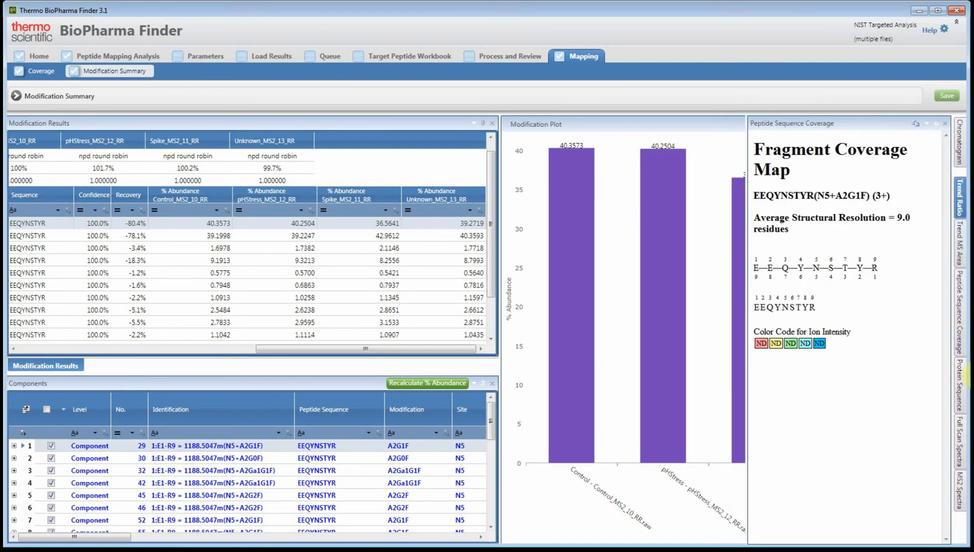
left_click(961, 396)
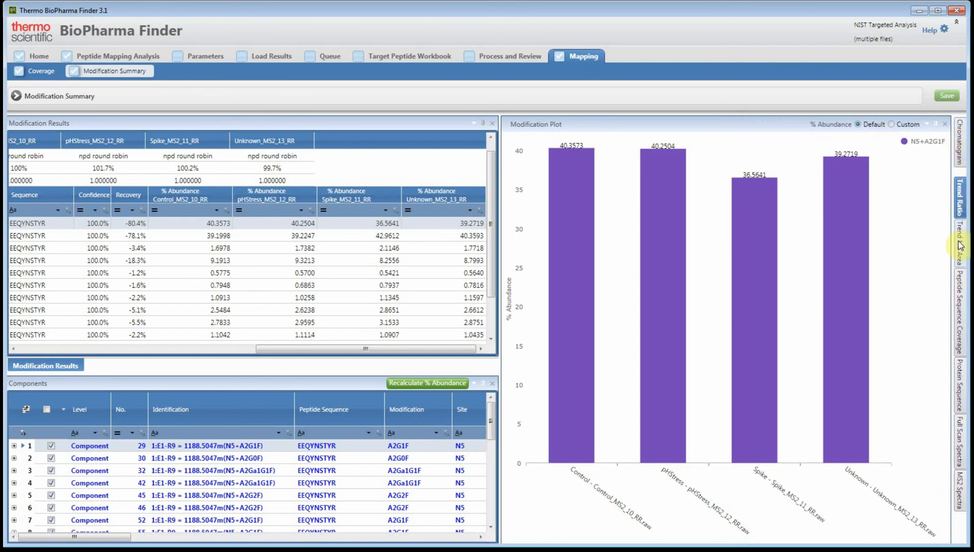
left_click(935, 124)
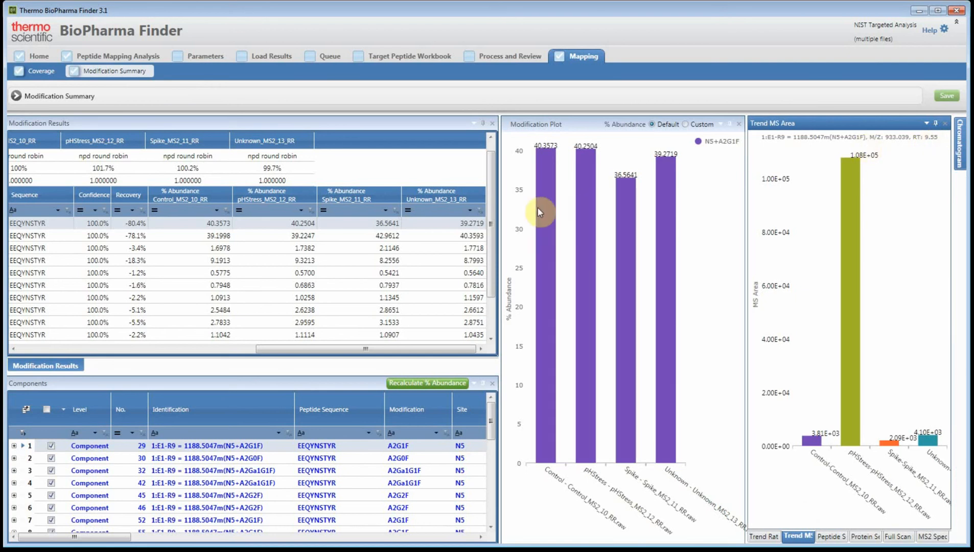
Enlarge the Components table and look through the components contributing to the glycan modifications of EEQYNSTYR
left_click(269, 381)
left_click_drag(268, 376, 269, 339)
scroll(255, 434, "down", 5)
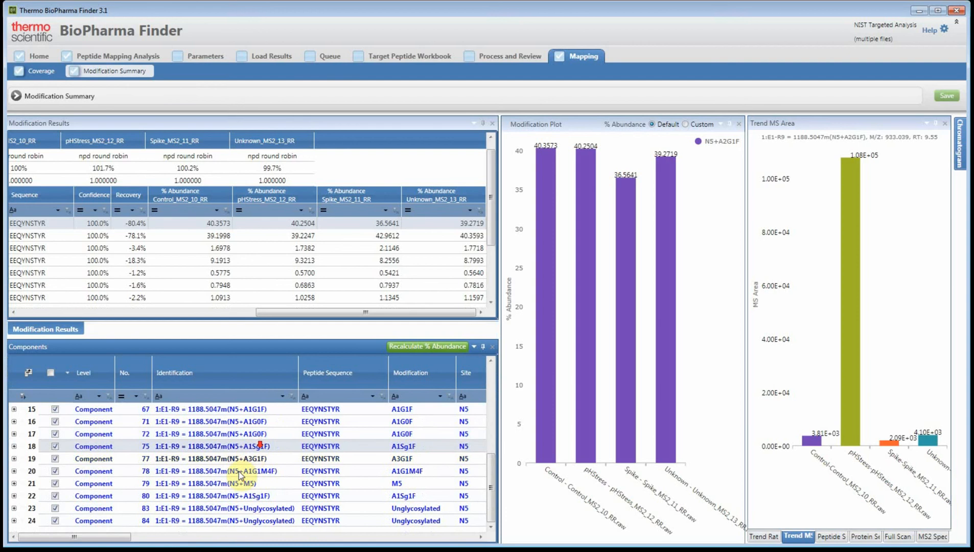
Recalculate the % abundance of N5+A2G1F with all of its listed components included
scroll(247, 502, "up", 5)
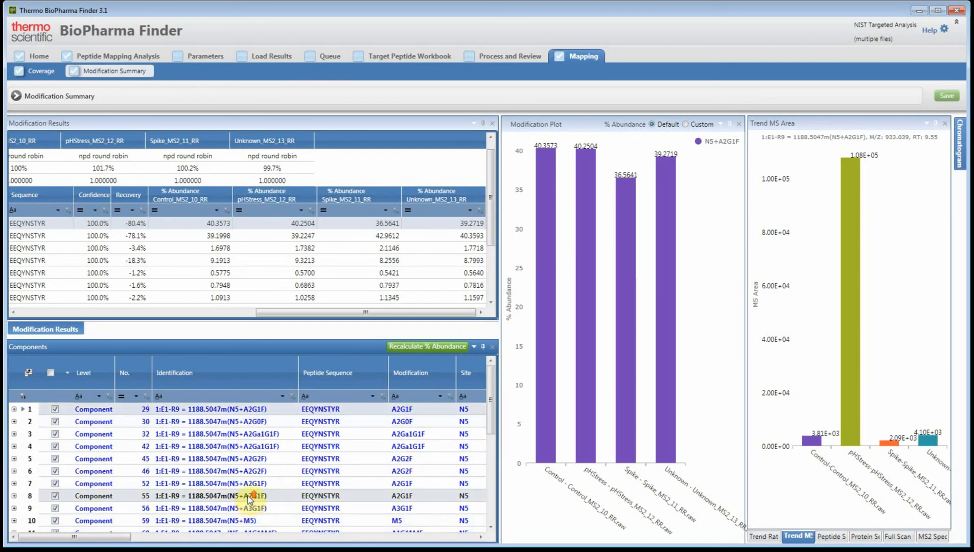
left_click(434, 348)
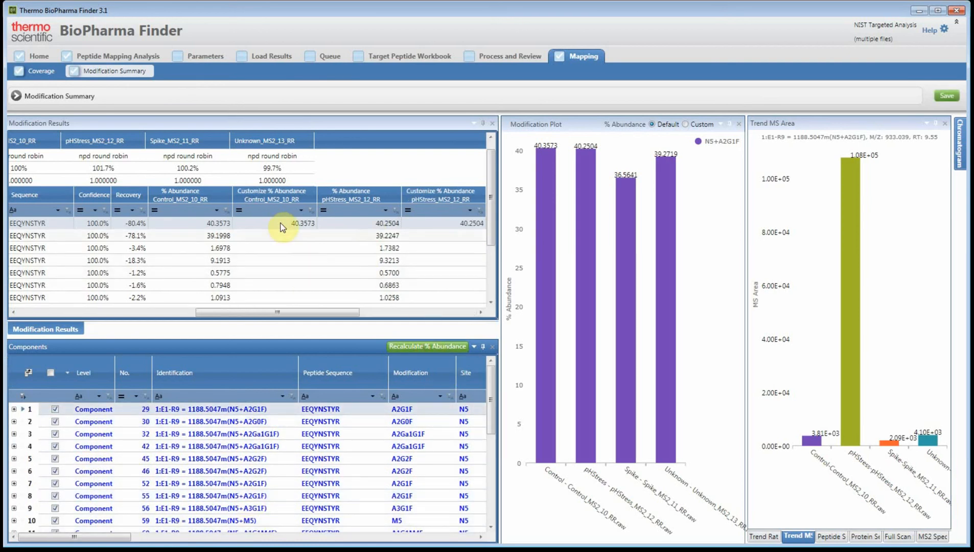
Display the abundance and MS area plots for M4+Oxidation and view its DTLMISR peptide components
left_click_drag(327, 312, 172, 312)
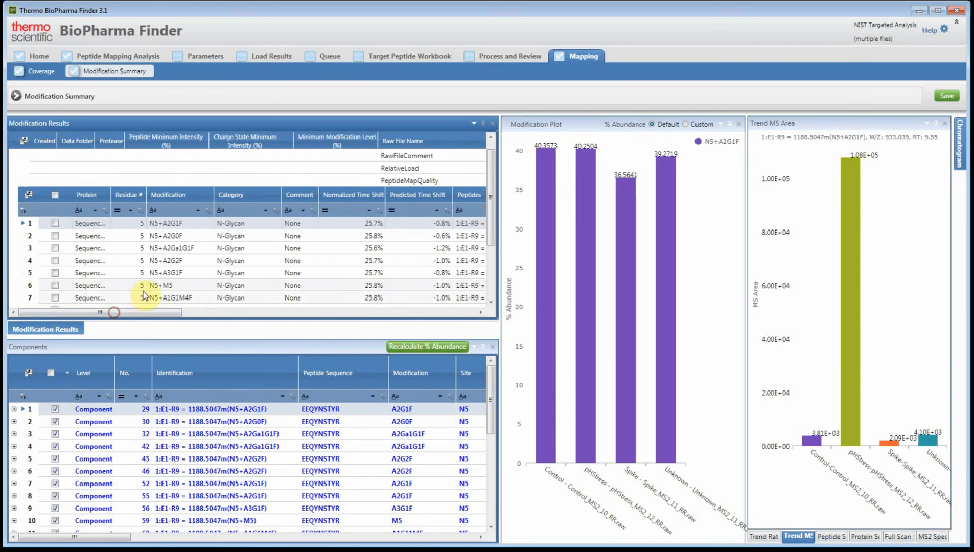
scroll(143, 289, "down", 1)
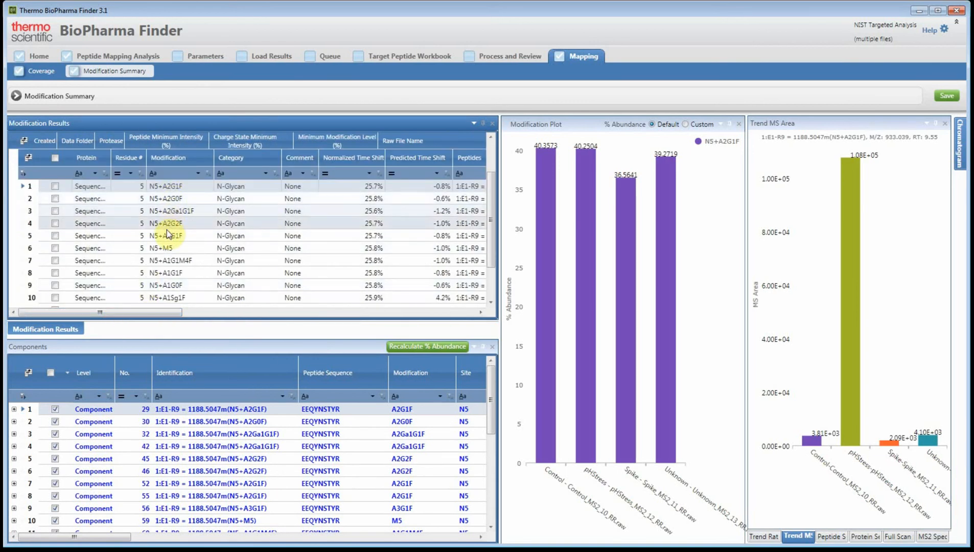
scroll(168, 232, "down", 3)
left_click(169, 263)
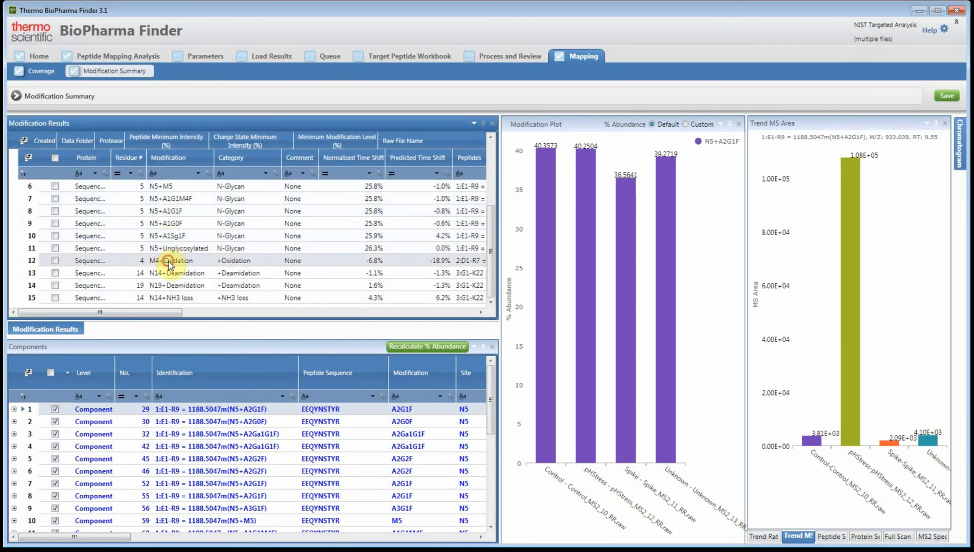
left_click_drag(153, 316, 241, 315)
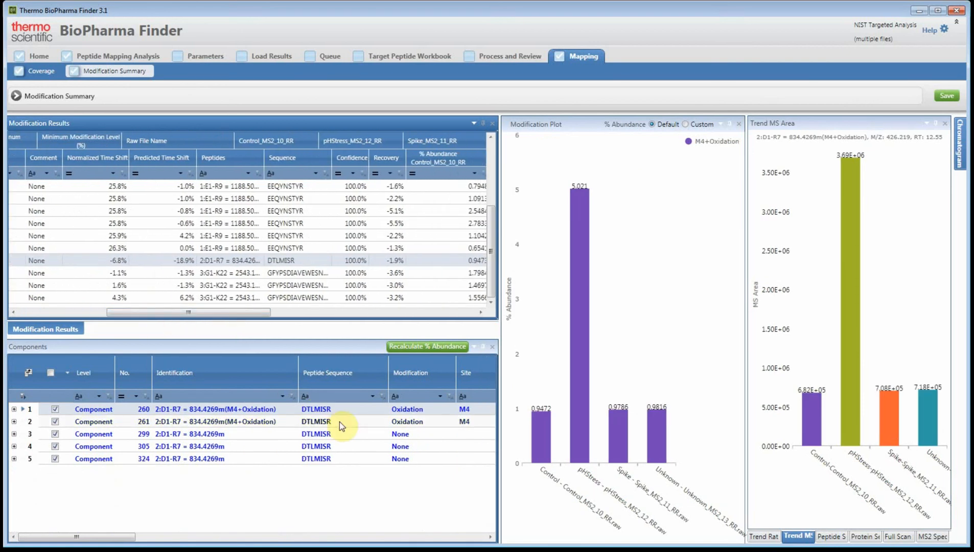
left_click(324, 410)
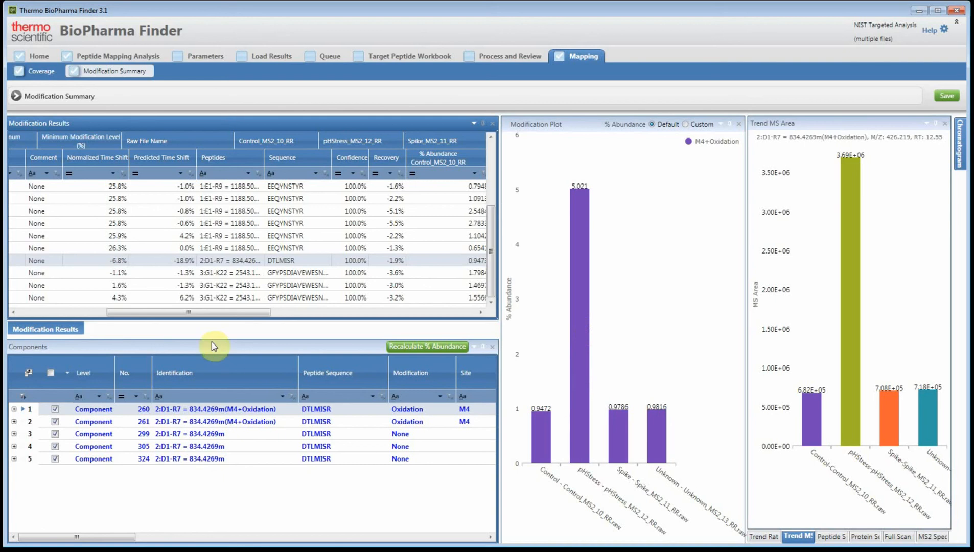
Compare the abundance plots of N14+Deamidation, N19+Deamidation and N14+NH3 loss across the four raw files, returning to N19+Deamidation
left_click_drag(197, 311, 128, 286)
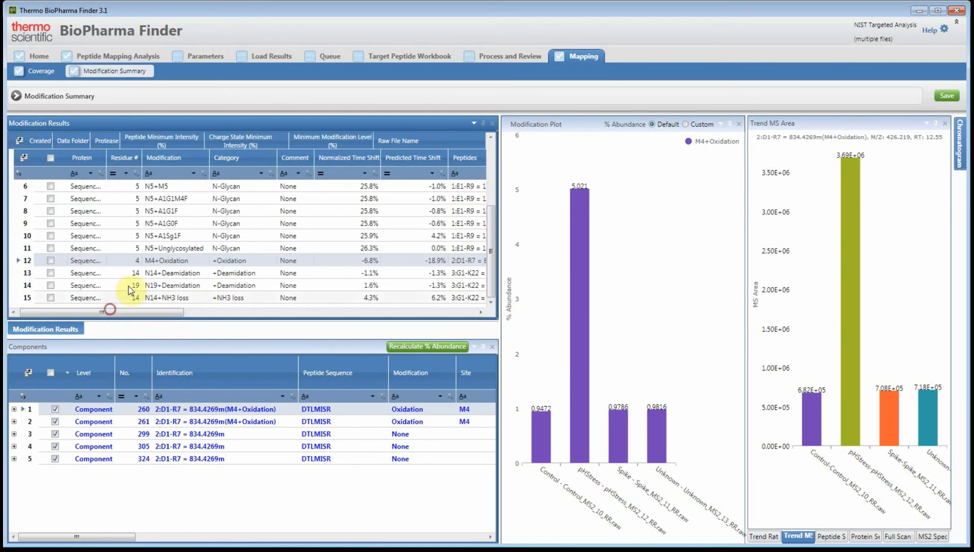
left_click(156, 274)
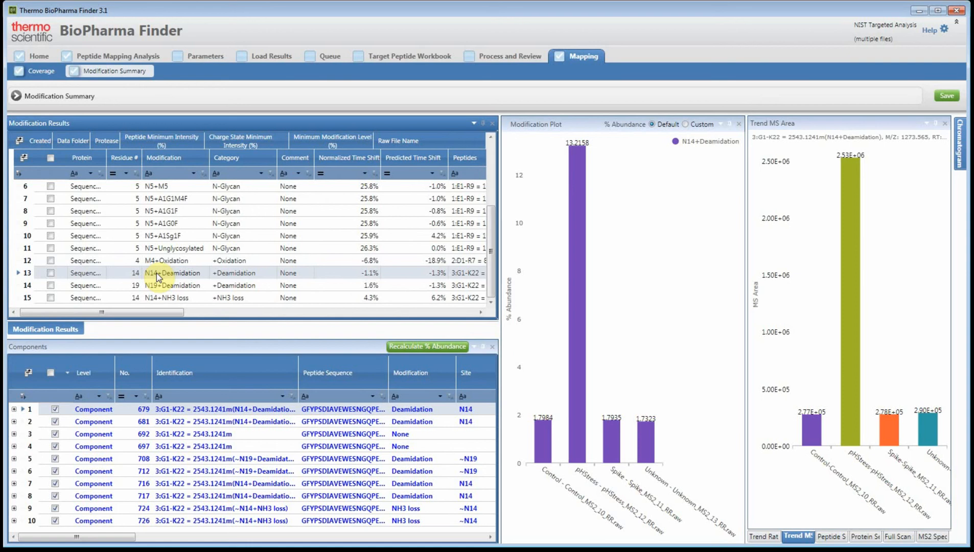
left_click(155, 284)
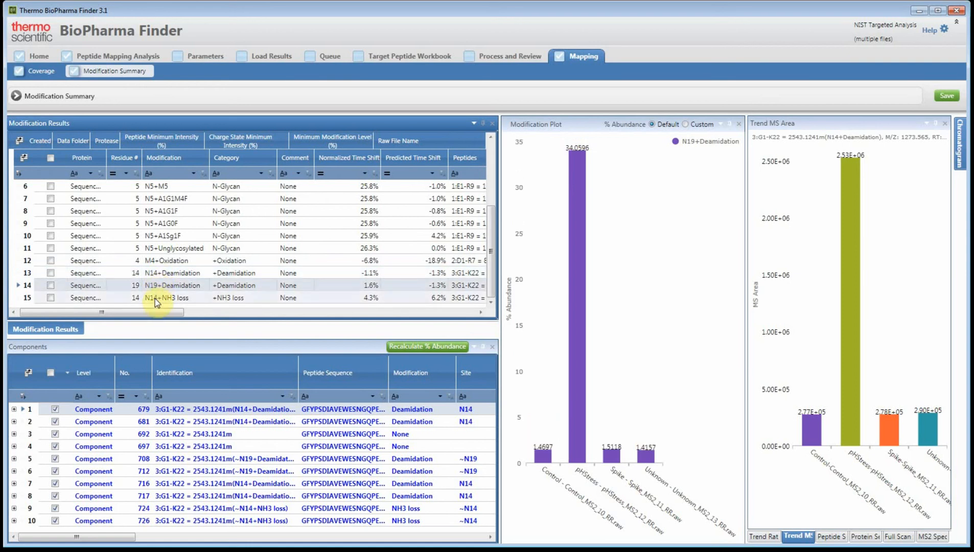
left_click(154, 298)
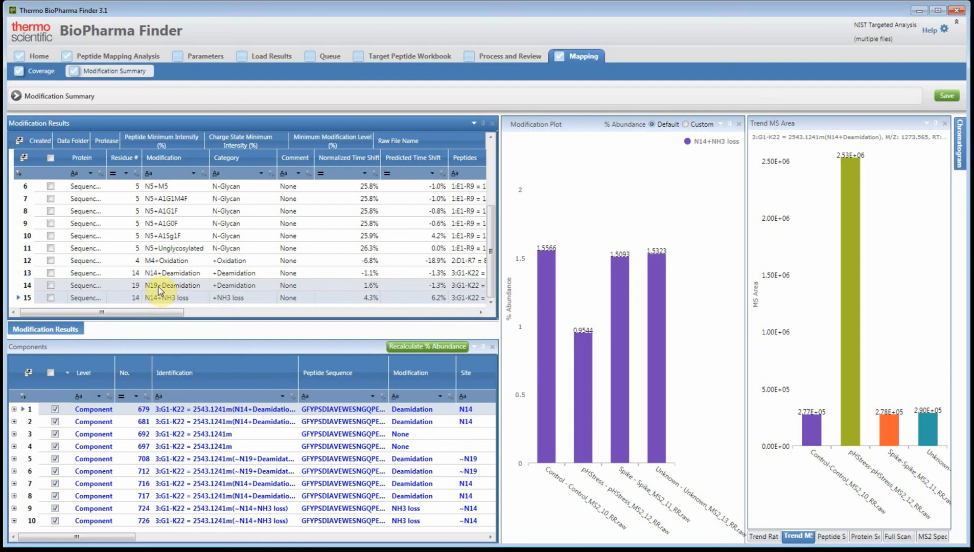
left_click(160, 287)
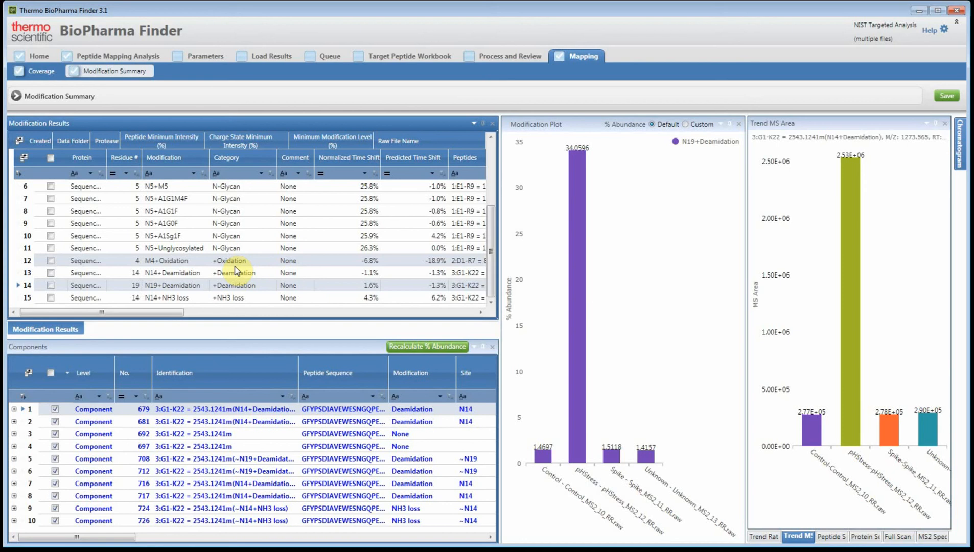
Return to the target peptide workbook
left_click(402, 57)
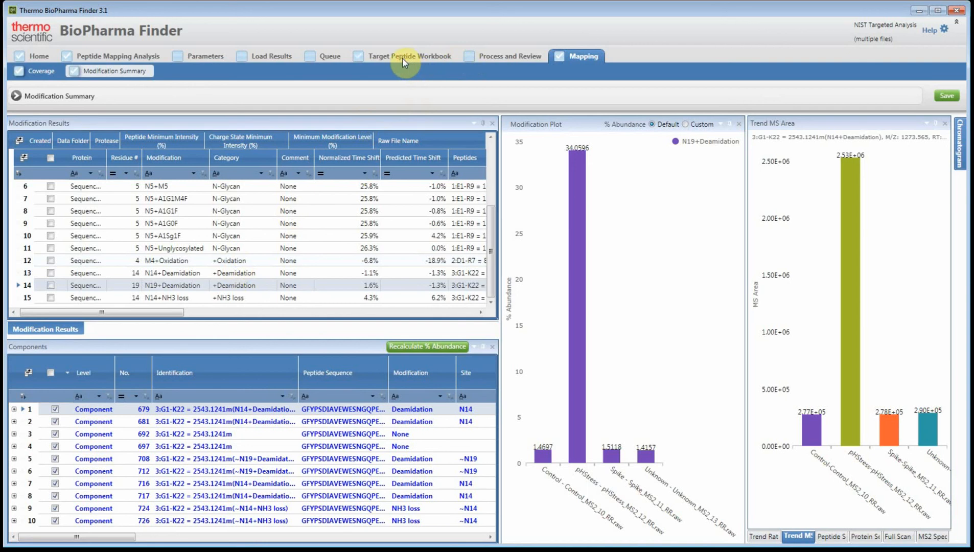